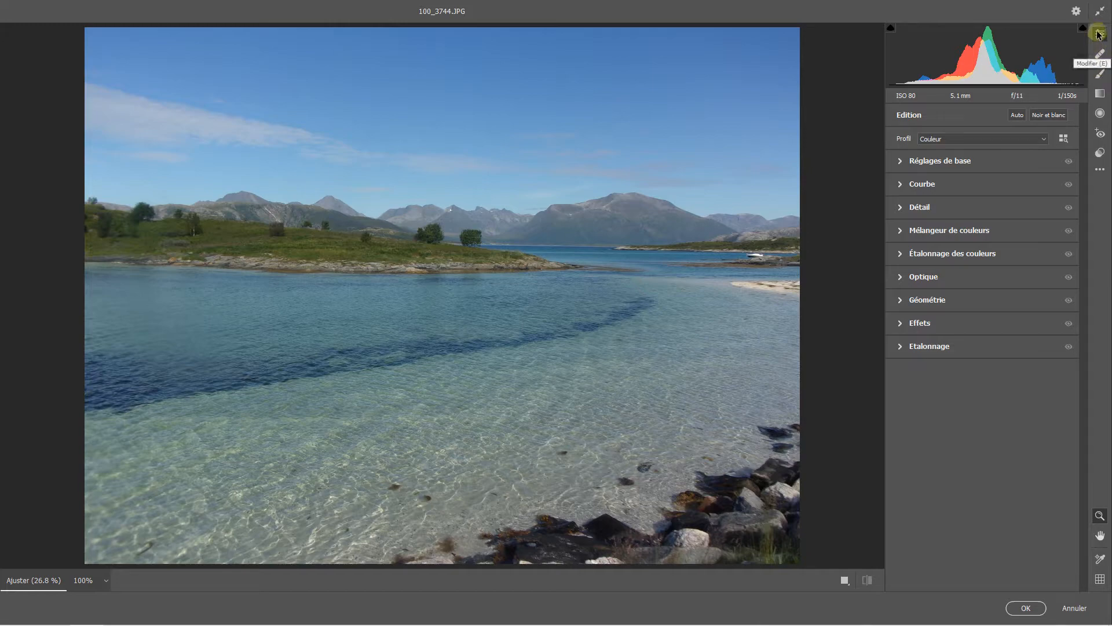
# Apply the automatic Upright correction from the Géométrie settings and compare the photo with its original state
pyautogui.click(900, 301)
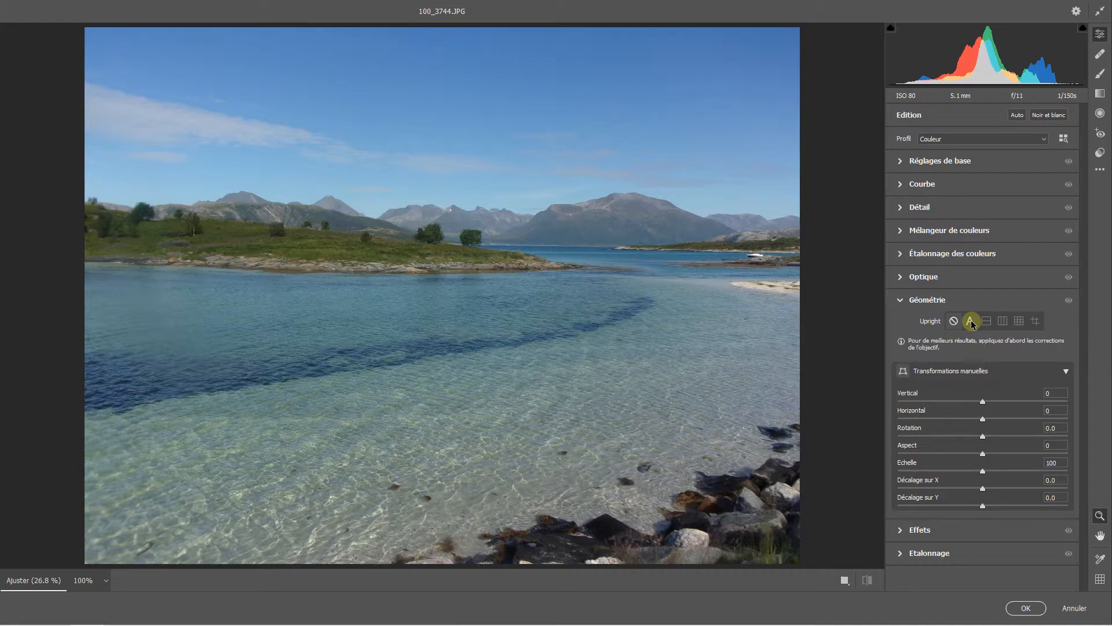
pyautogui.click(970, 321)
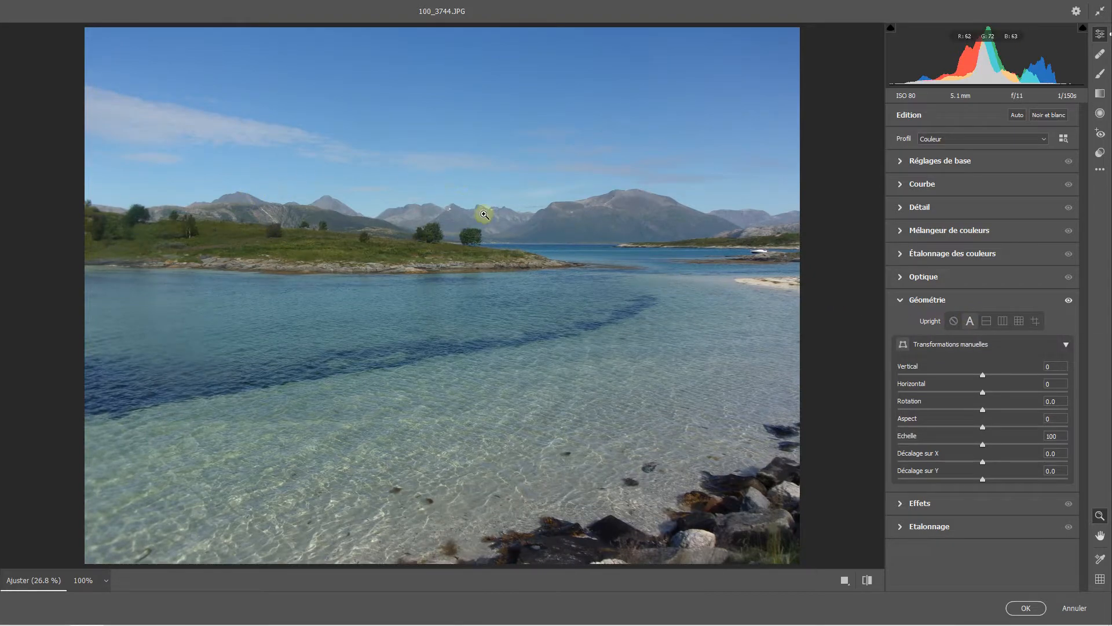
pyautogui.click(866, 580)
pyautogui.click(866, 579)
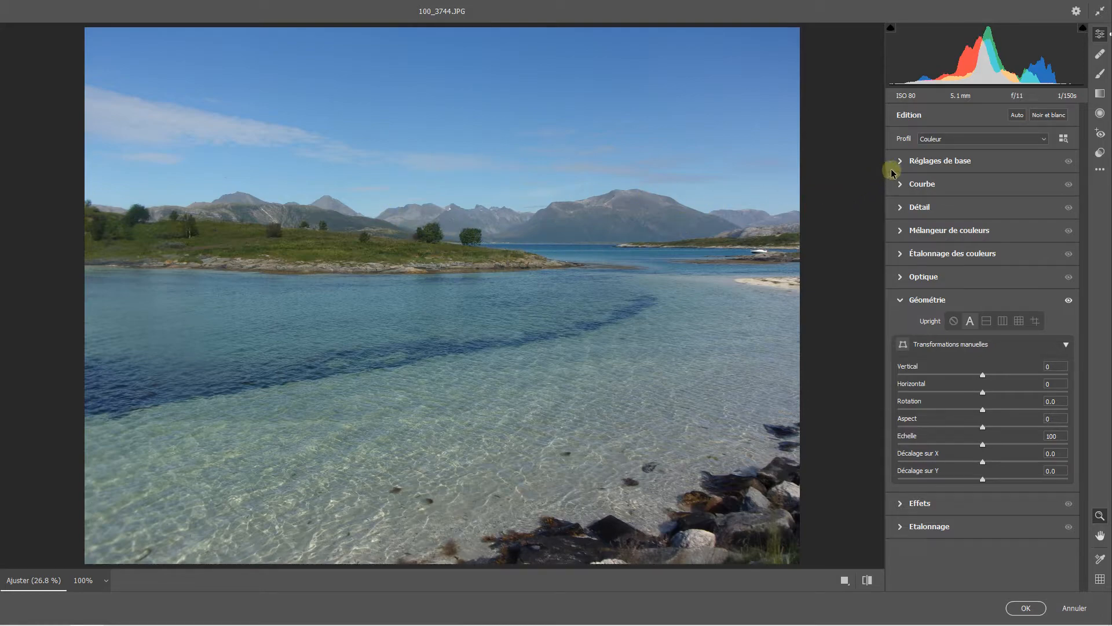
pyautogui.click(900, 301)
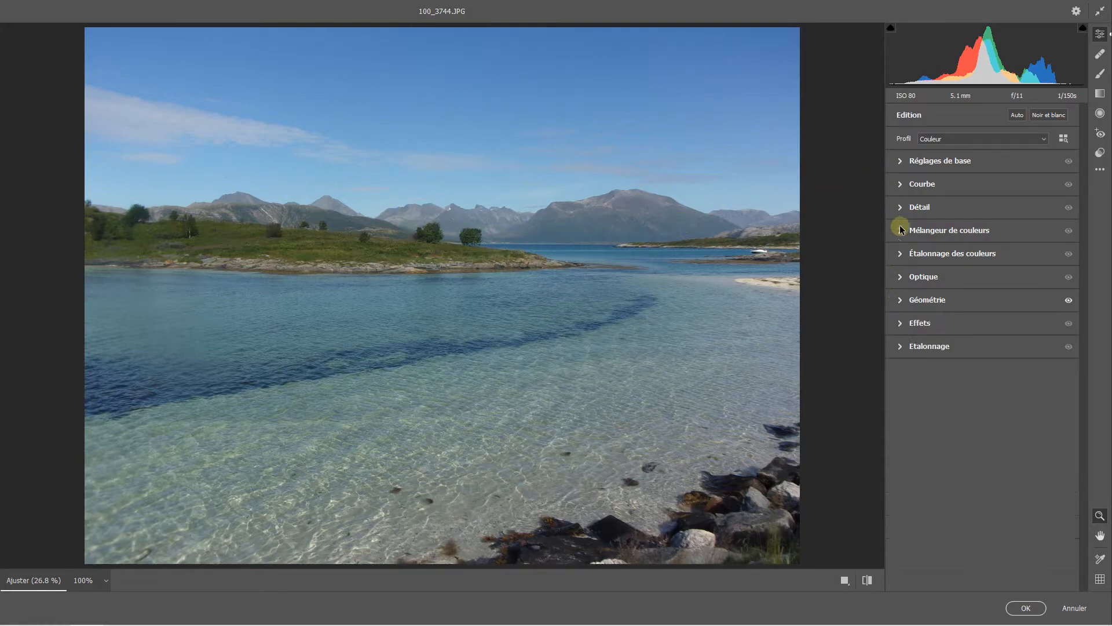
# Set Tons clairs to -54, Tons foncés to +50, Blancs to +15 and Noirs to -20, and compare with the original
pyautogui.click(900, 162)
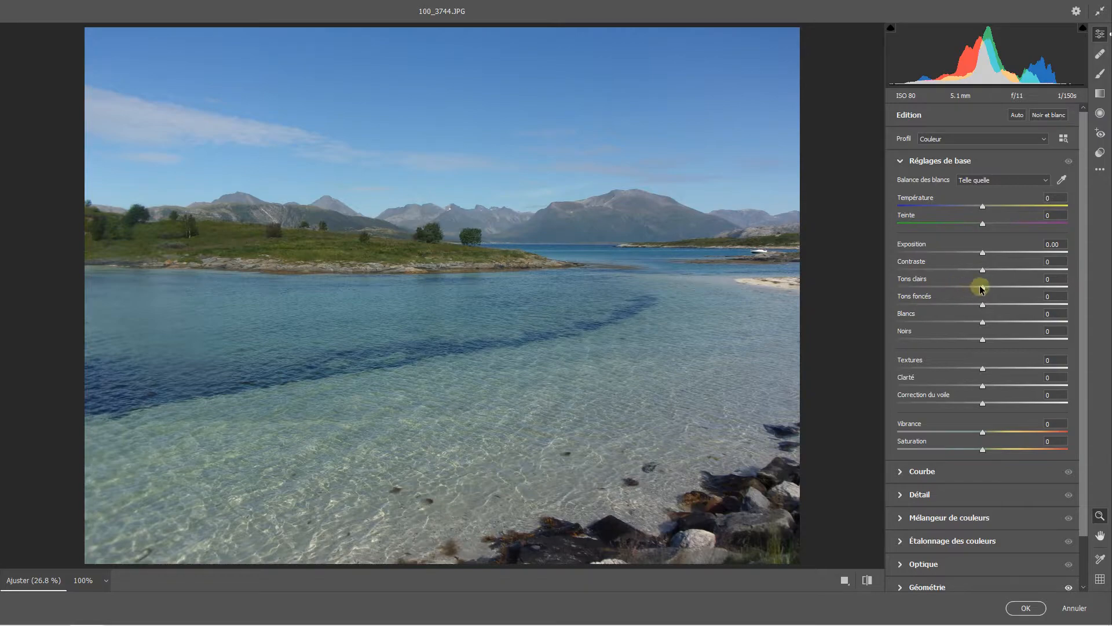
pyautogui.moveTo(982, 288); pyautogui.dragTo(1027, 303)
pyautogui.click(985, 305)
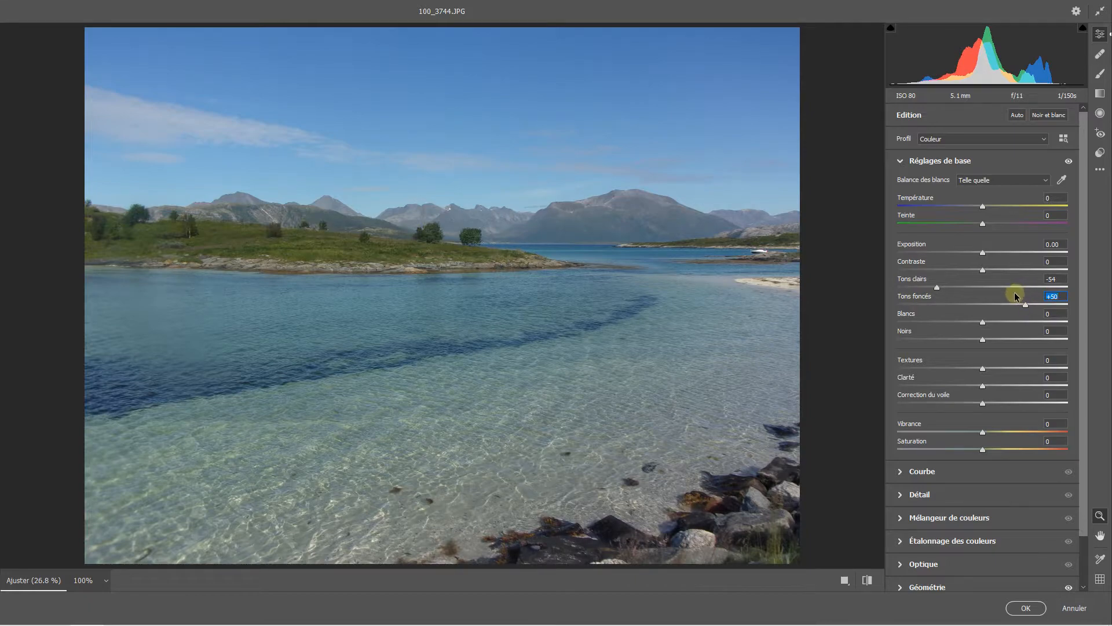
pyautogui.moveTo(983, 322); pyautogui.dragTo(965, 340)
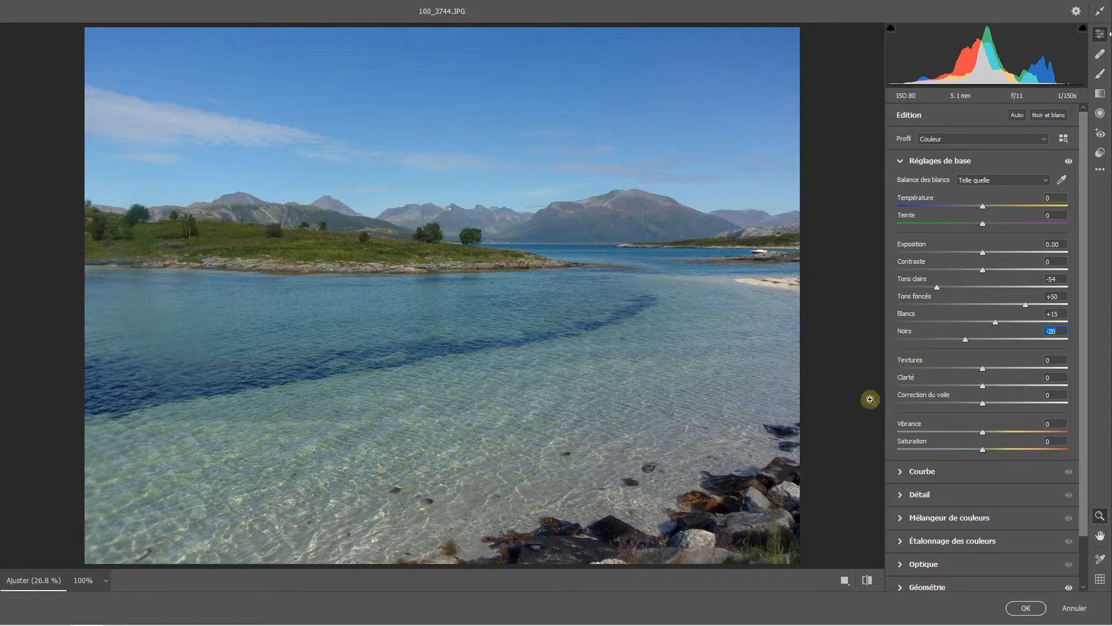
pyautogui.click(869, 580)
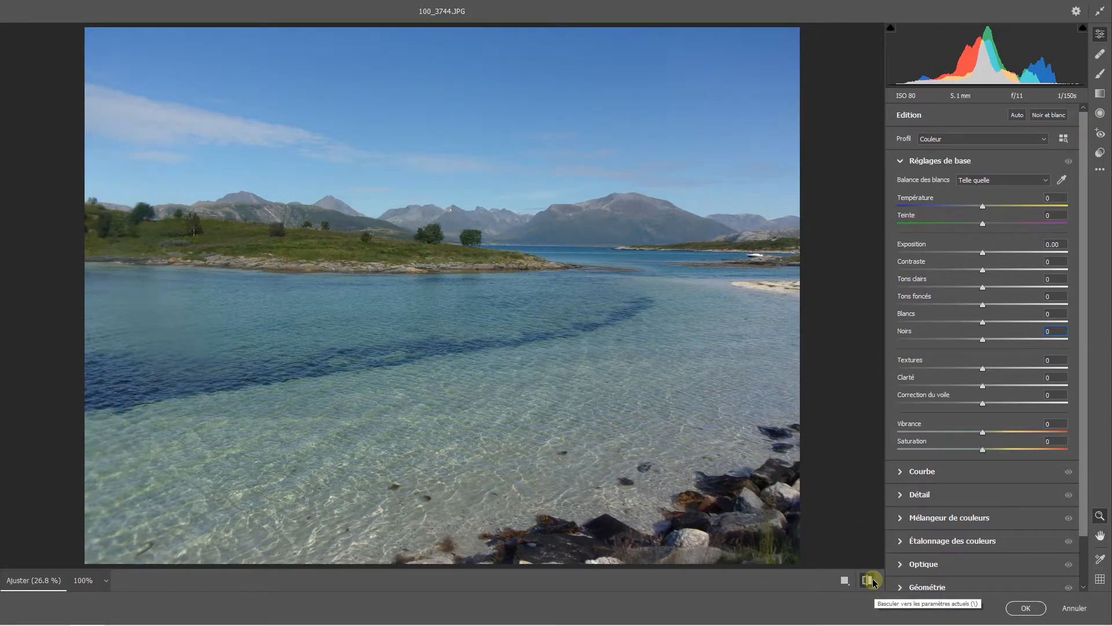
pyautogui.click(869, 580)
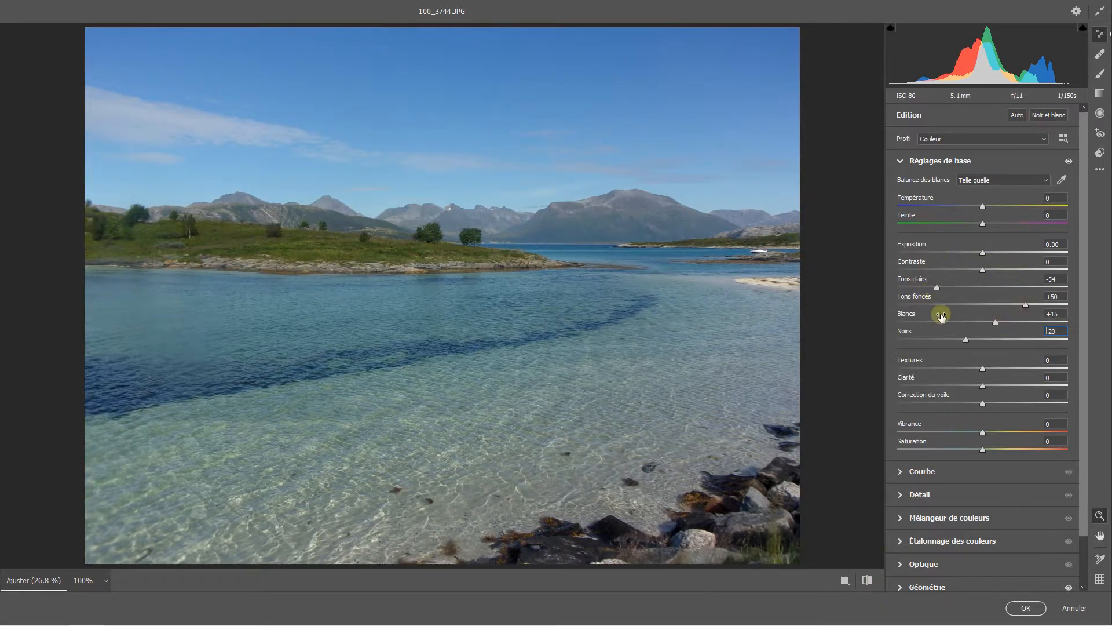
# Set Contraste to +20, Exposition to -0.05, Blancs to +18 and Noirs to -26, and compare with the original photo
pyautogui.moveTo(983, 268); pyautogui.dragTo(1003, 272)
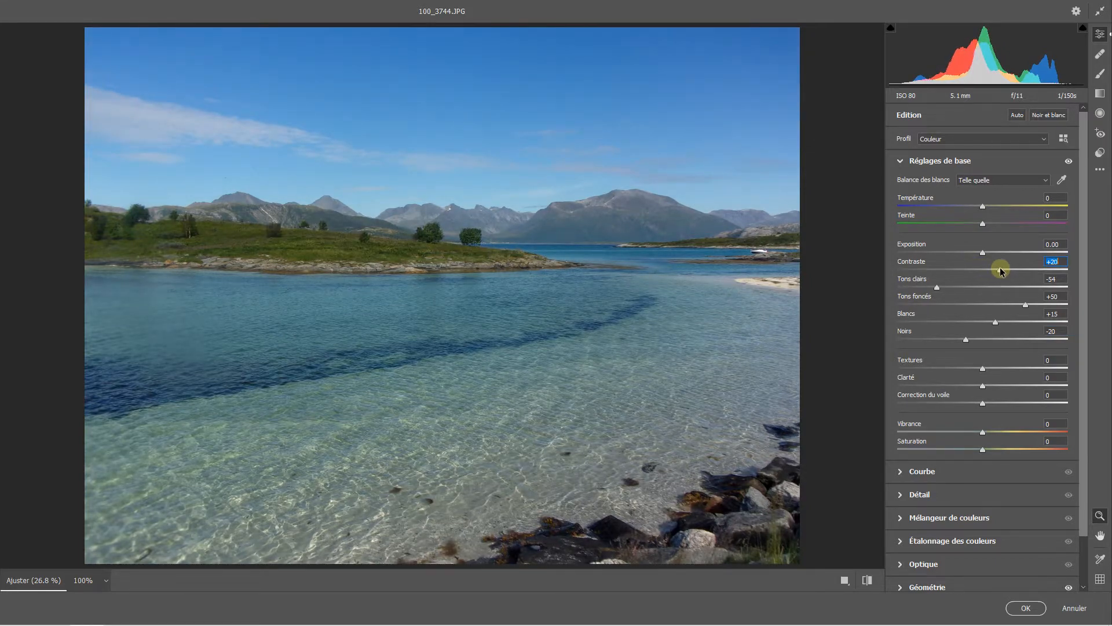
pyautogui.moveTo(985, 253); pyautogui.dragTo(982, 252)
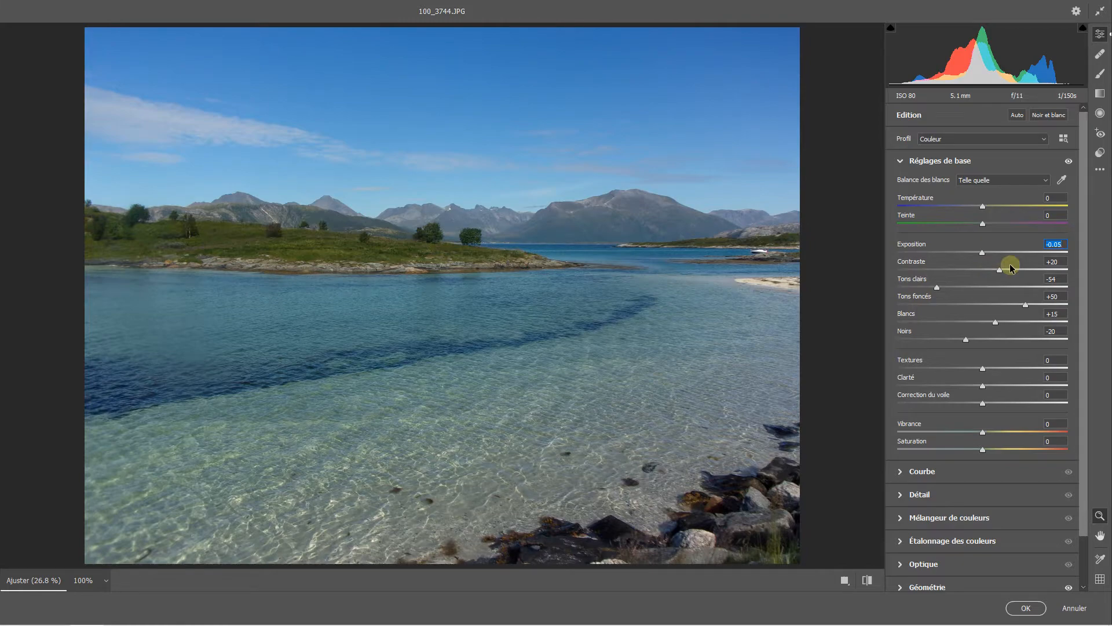
pyautogui.moveTo(996, 321); pyautogui.dragTo(963, 341)
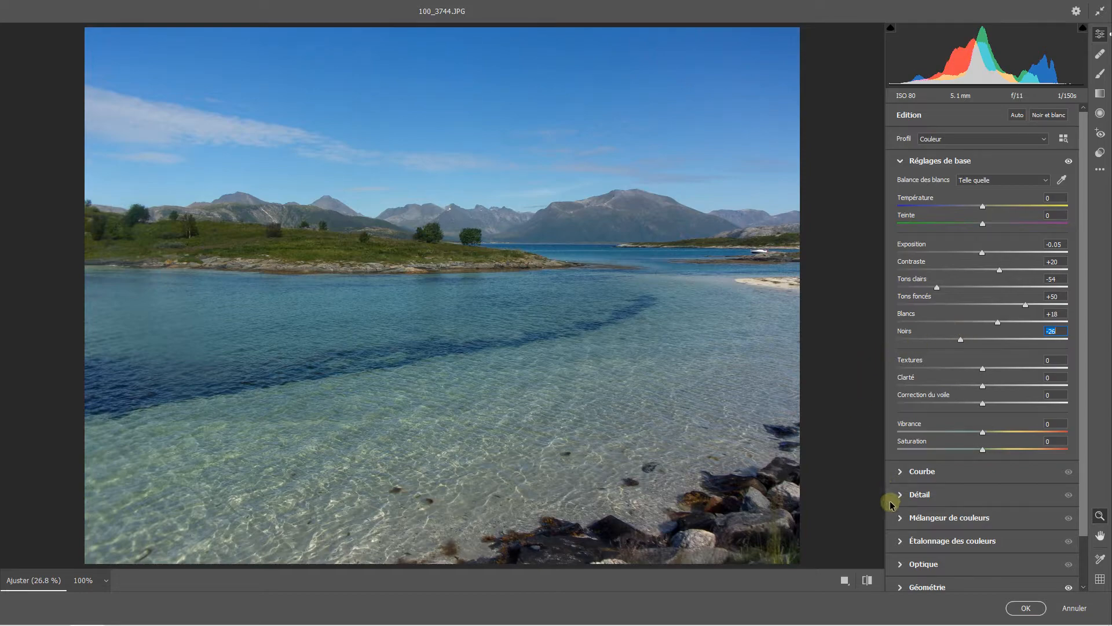
pyautogui.click(869, 582)
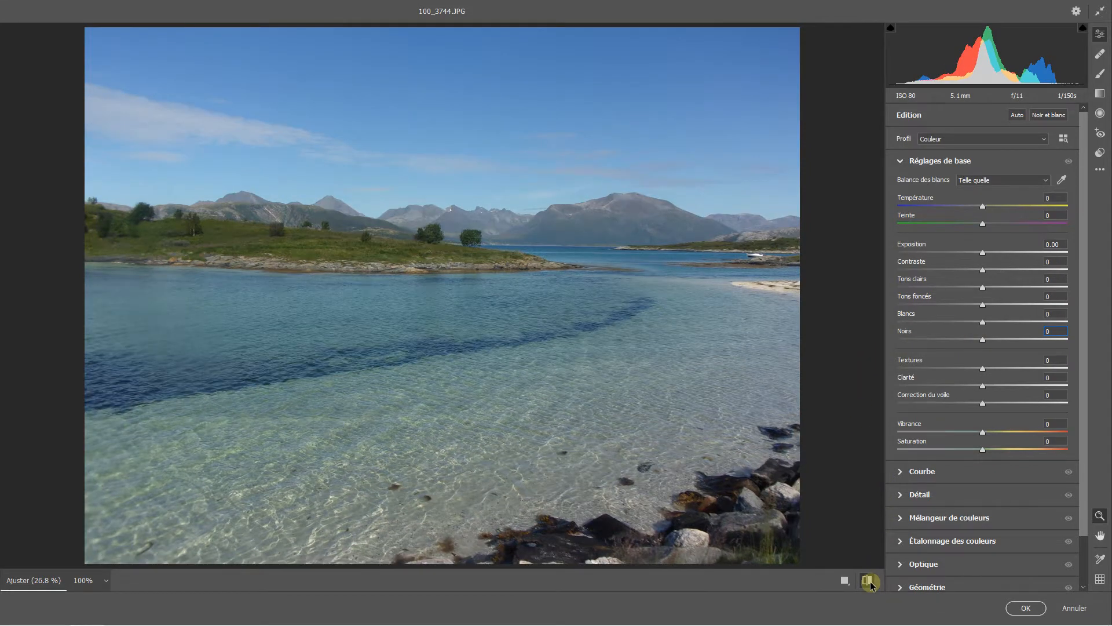
pyautogui.click(868, 581)
pyautogui.click(869, 582)
pyautogui.click(869, 581)
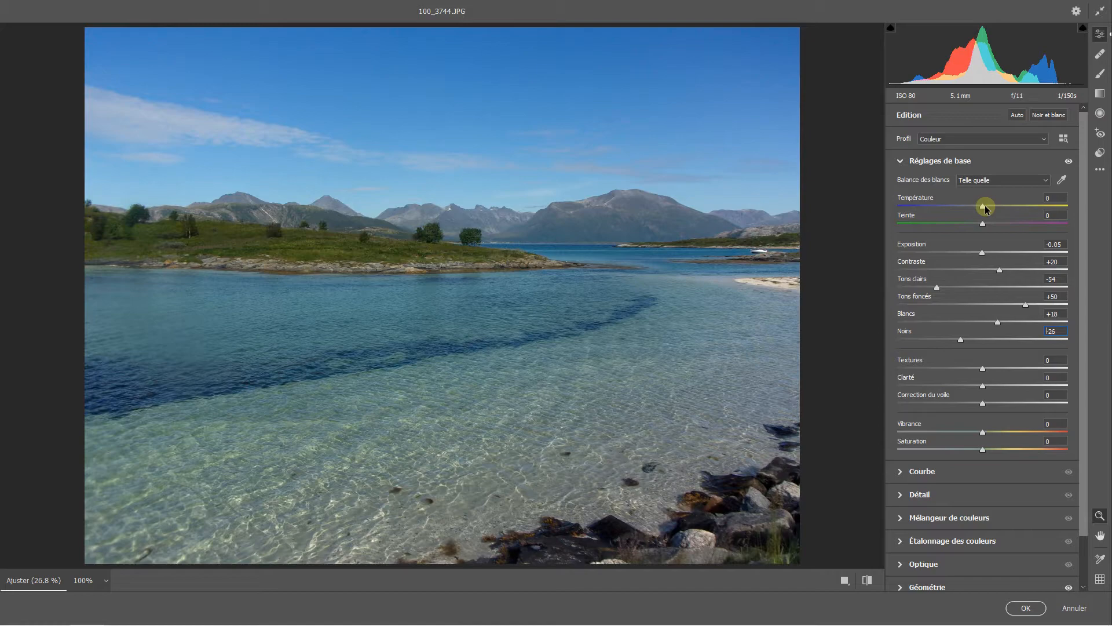
# Set Température to +4, Teinte to +2 and Textures to +20 in the basic settings
pyautogui.moveTo(985, 206)
pyautogui.mouseDown()
pyautogui.moveTo(995, 206)
pyautogui.moveTo(966, 211)
pyautogui.moveTo(987, 205)
pyautogui.moveTo(985, 226)
pyautogui.mouseUp()
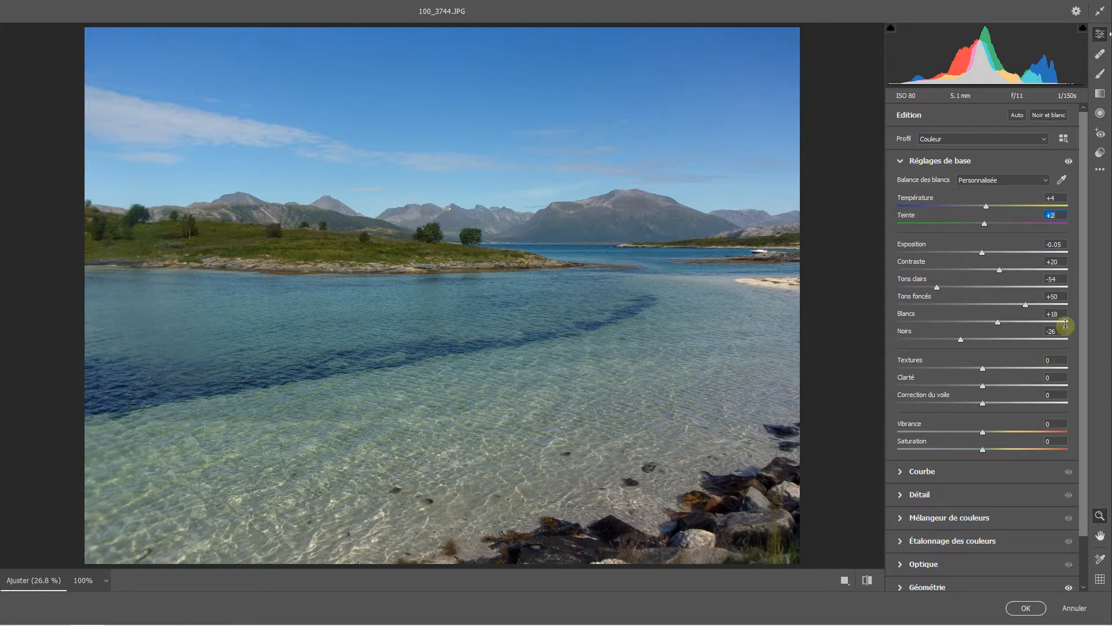
pyautogui.moveTo(1085, 293); pyautogui.dragTo(1085, 343)
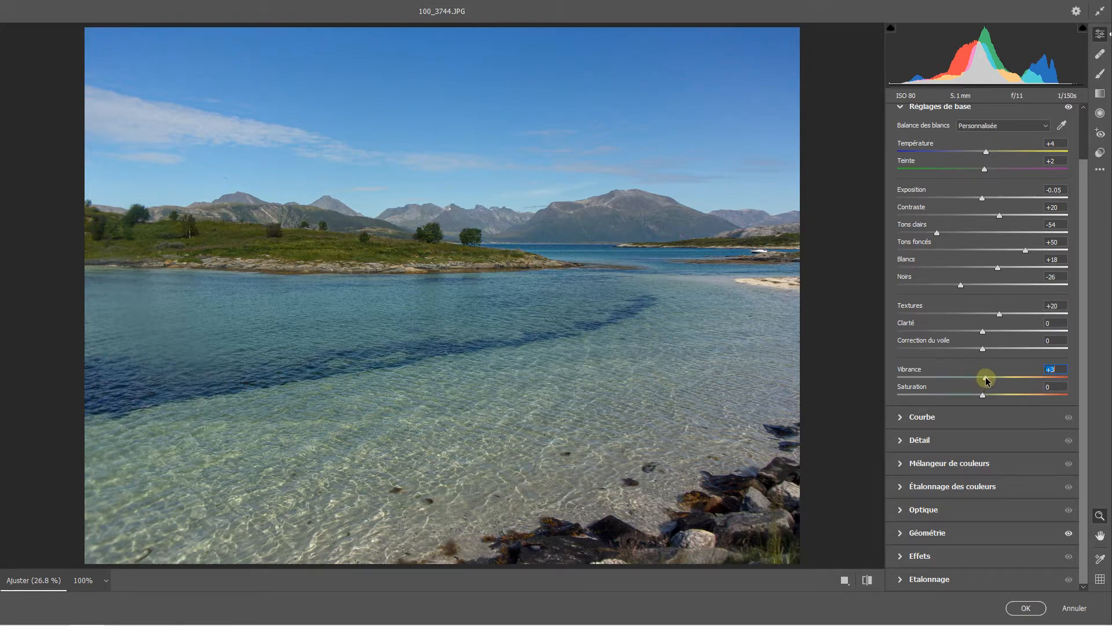
# Raise Vibrance to +20 and Saturation to +10, checking the colours against the original photo
pyautogui.moveTo(985, 397)
pyautogui.mouseDown()
pyautogui.moveTo(995, 397)
pyautogui.moveTo(983, 395)
pyautogui.mouseUp()
pyautogui.moveTo(1076, 371); pyautogui.dragTo(1002, 391)
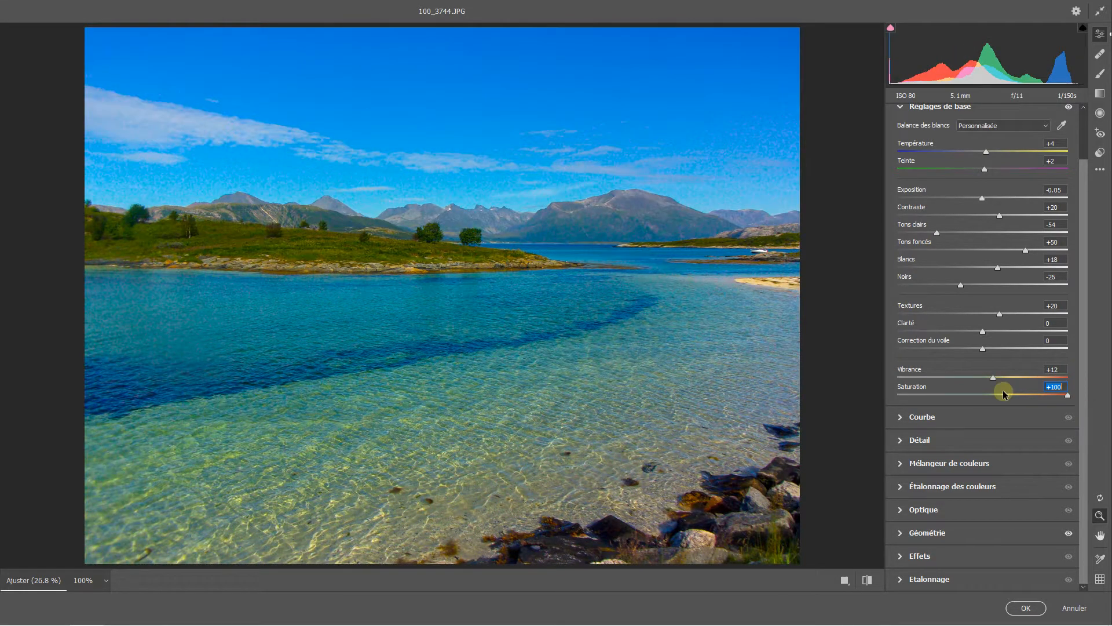
pyautogui.click(993, 378)
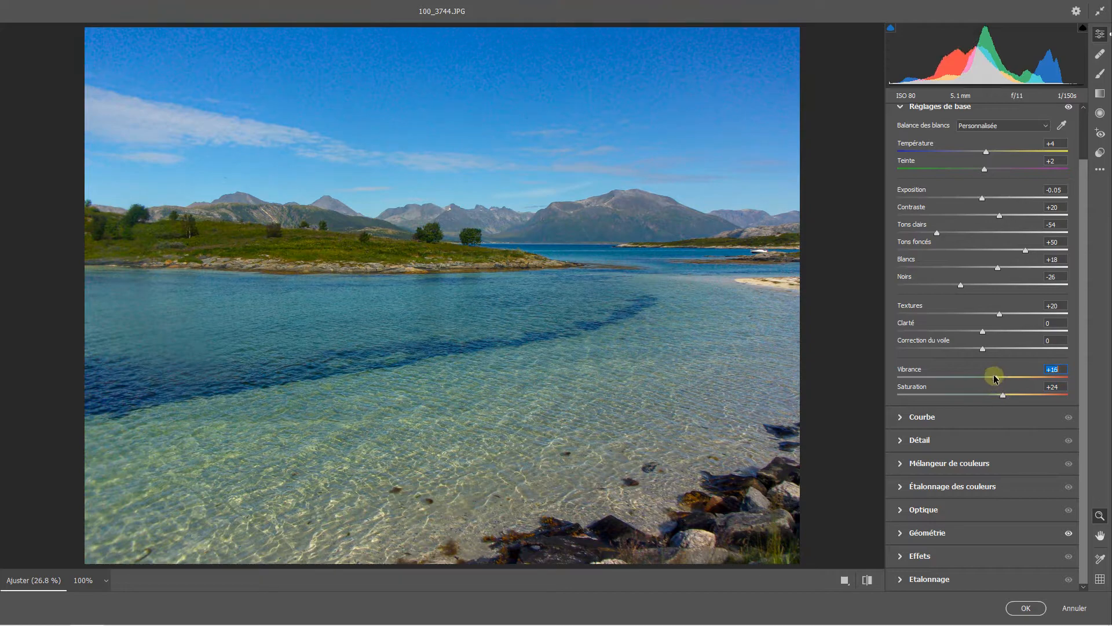
pyautogui.moveTo(993, 375); pyautogui.dragTo(991, 394)
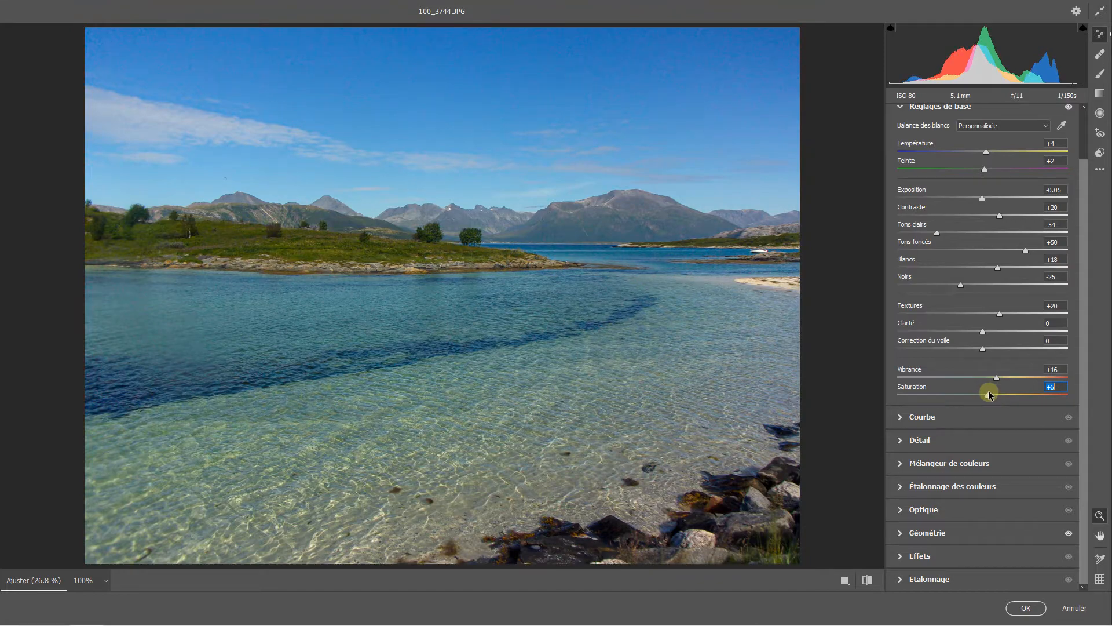
pyautogui.click(868, 580)
pyautogui.click(869, 580)
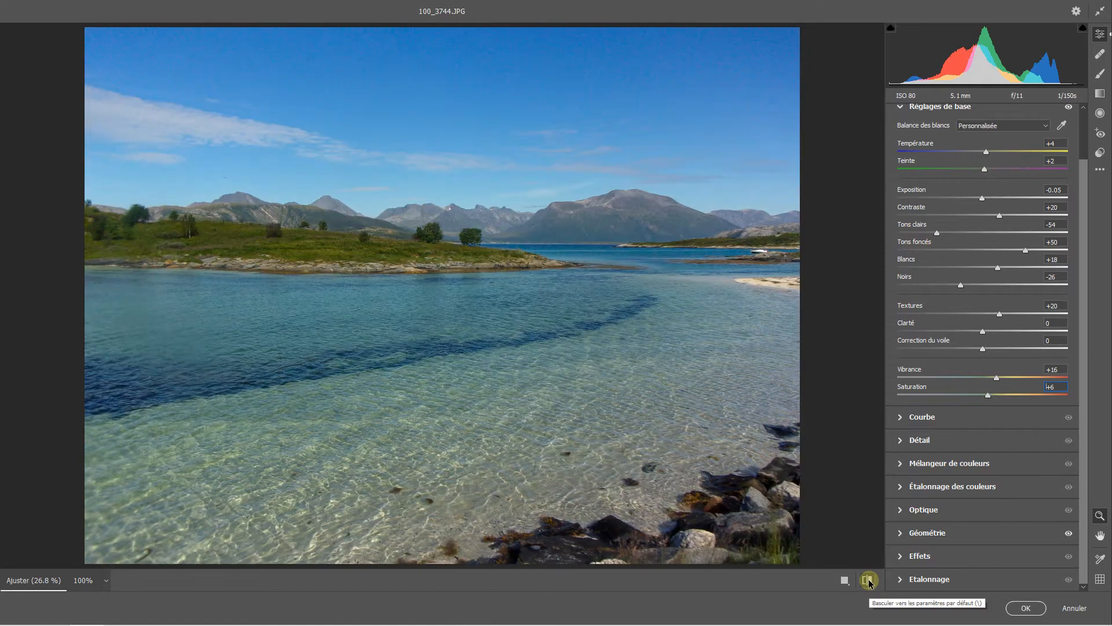
pyautogui.click(869, 580)
pyautogui.click(868, 580)
pyautogui.click(997, 378)
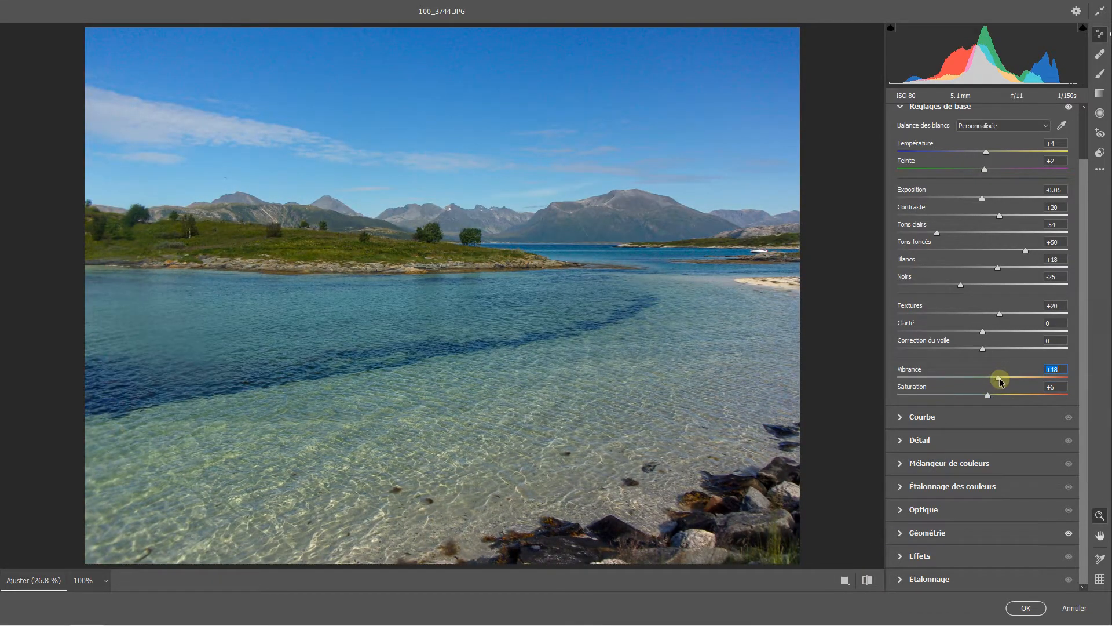
pyautogui.click(989, 395)
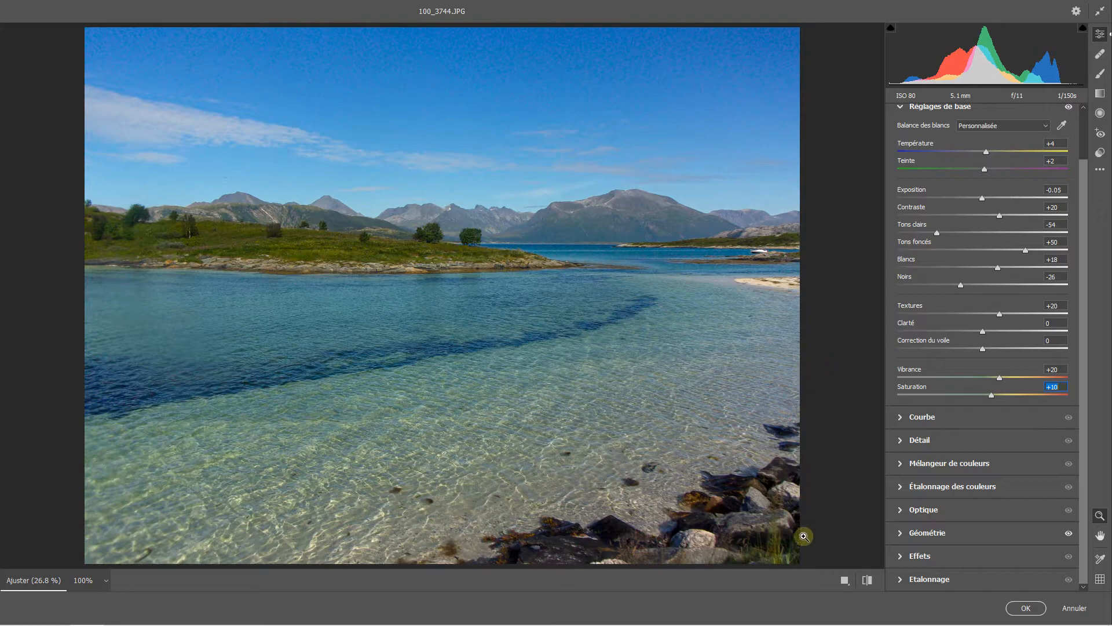
pyautogui.click(868, 580)
pyautogui.click(867, 579)
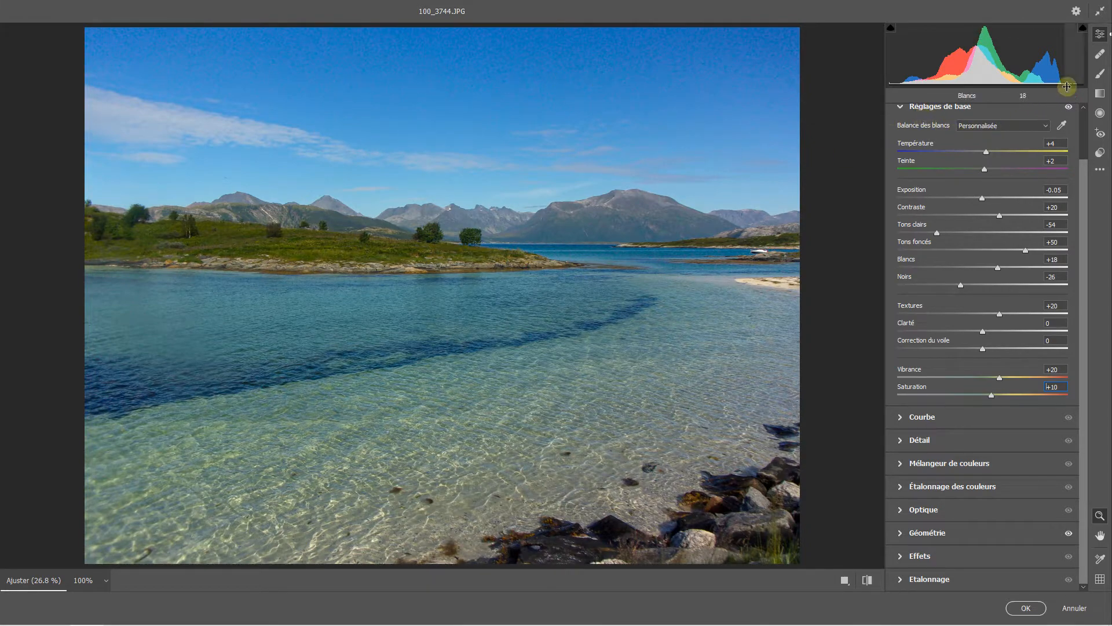
# Start the adjustment brush with Masquage auto and Options de masque enabled, and paint a mask over the large cloud on the sky's left side
pyautogui.click(1103, 75)
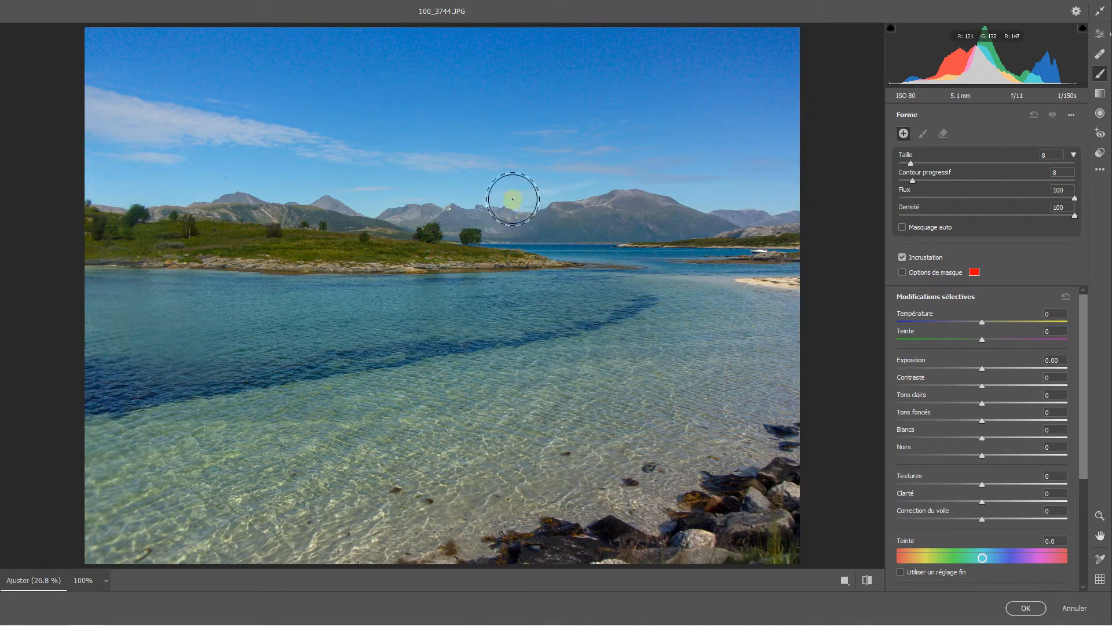
pyautogui.click(901, 228)
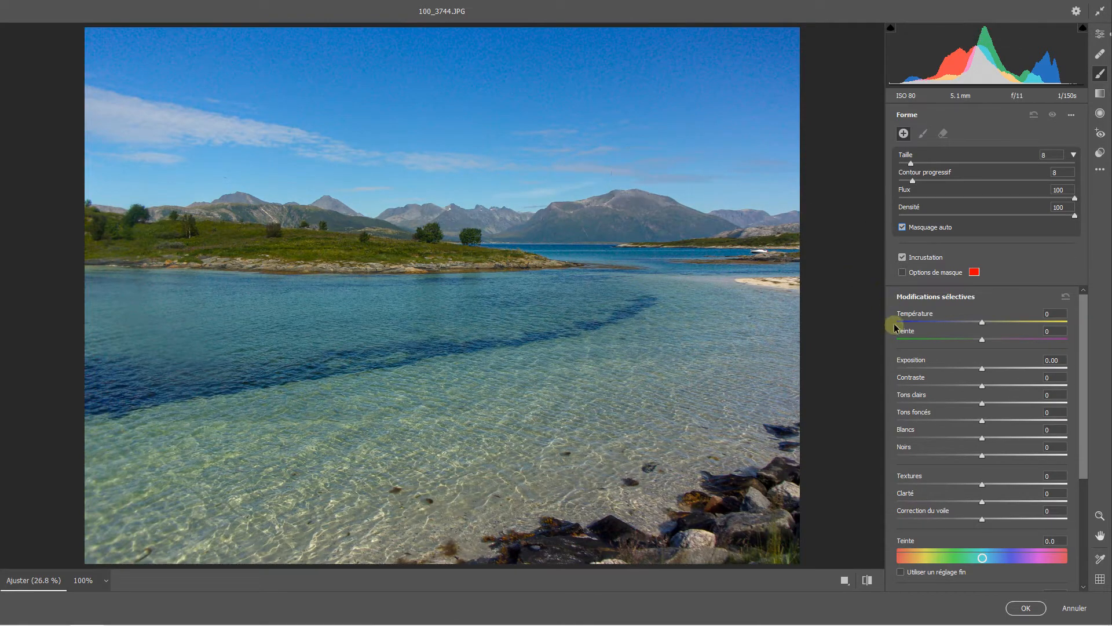
pyautogui.click(902, 272)
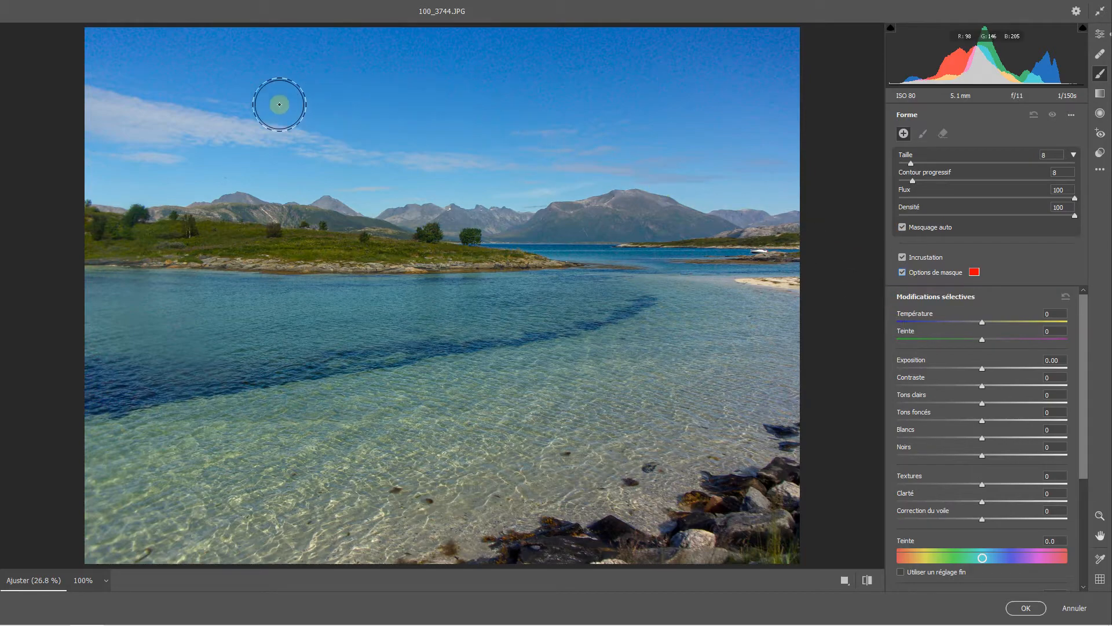
pyautogui.moveTo(157, 104)
pyautogui.mouseDown()
pyautogui.moveTo(192, 125)
pyautogui.moveTo(121, 101)
pyautogui.moveTo(212, 100)
pyautogui.moveTo(105, 102)
pyautogui.moveTo(153, 97)
pyautogui.moveTo(92, 112)
pyautogui.moveTo(264, 112)
pyautogui.moveTo(156, 127)
pyautogui.moveTo(292, 126)
pyautogui.mouseUp()
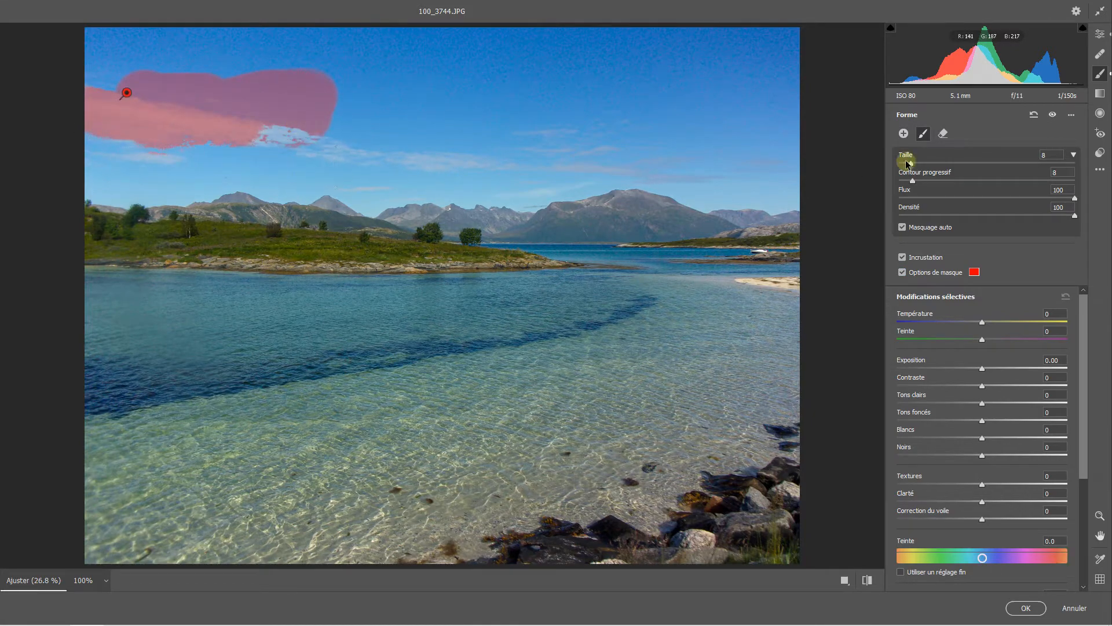
# Set the brush Taille and Contour progressif to 6 and paint the mask along the sky just above the mountain ridge
pyautogui.moveTo(908, 160); pyautogui.dragTo(908, 170)
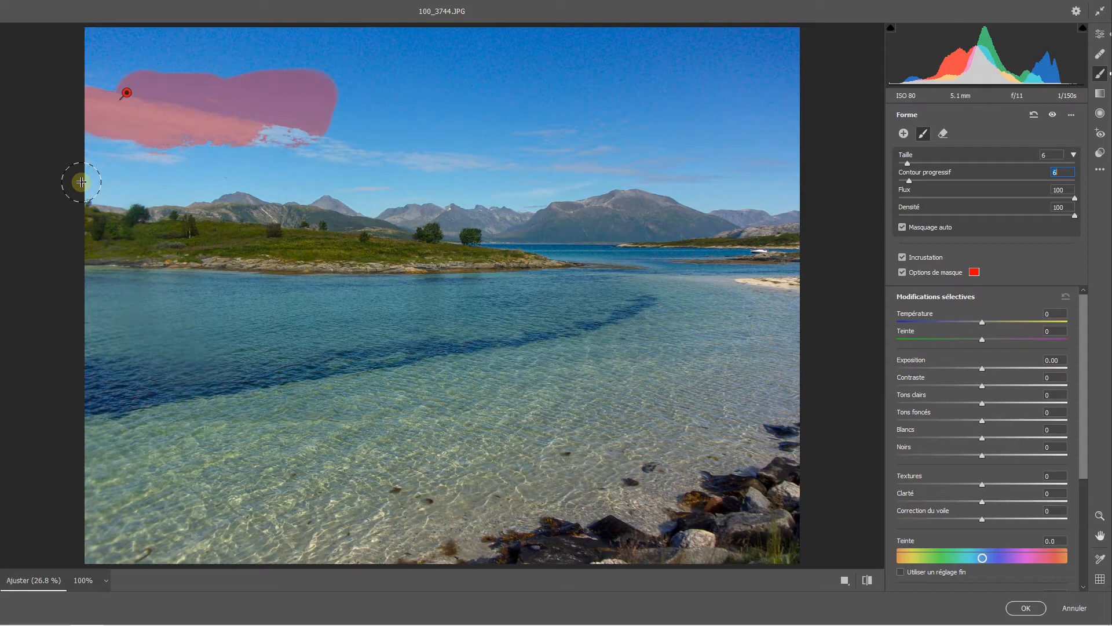
pyautogui.moveTo(81, 182)
pyautogui.mouseDown()
pyautogui.moveTo(315, 179)
pyautogui.moveTo(303, 189)
pyautogui.moveTo(332, 181)
pyautogui.moveTo(372, 199)
pyautogui.moveTo(389, 183)
pyautogui.moveTo(525, 192)
pyautogui.moveTo(596, 182)
pyautogui.moveTo(616, 204)
pyautogui.mouseUp()
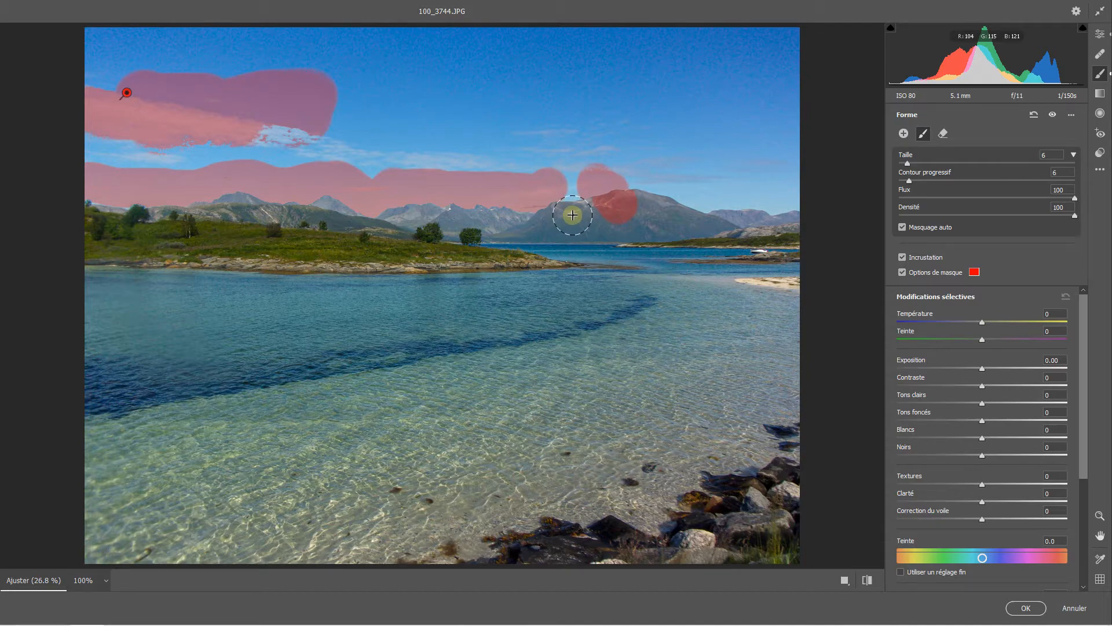
pyautogui.hotkey('ctrl', 'z')
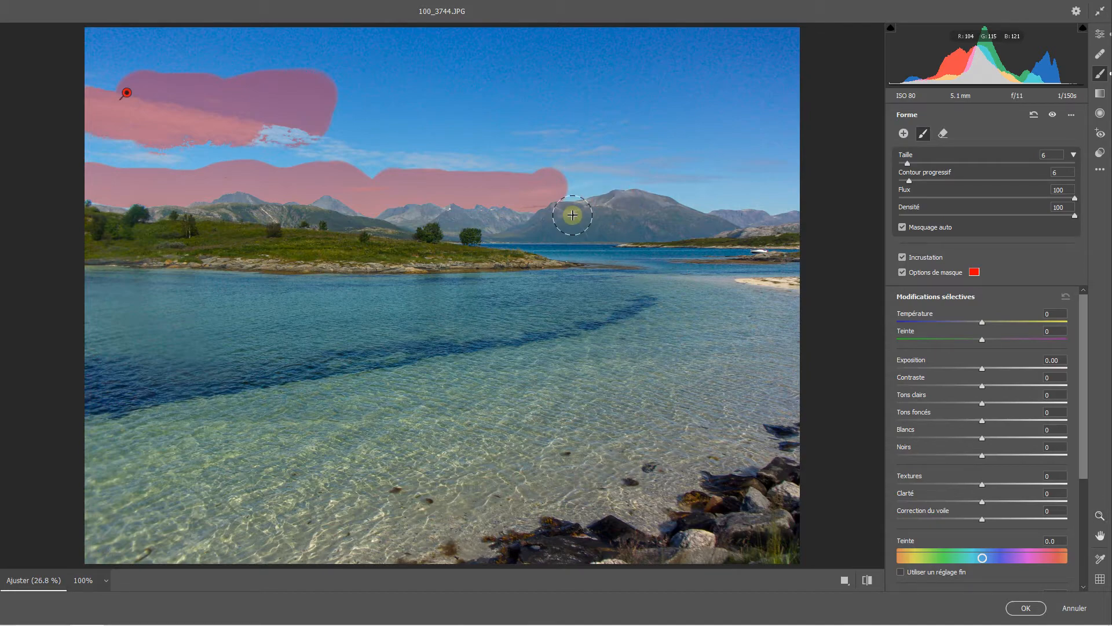
pyautogui.hotkey('ctrl', 'z')
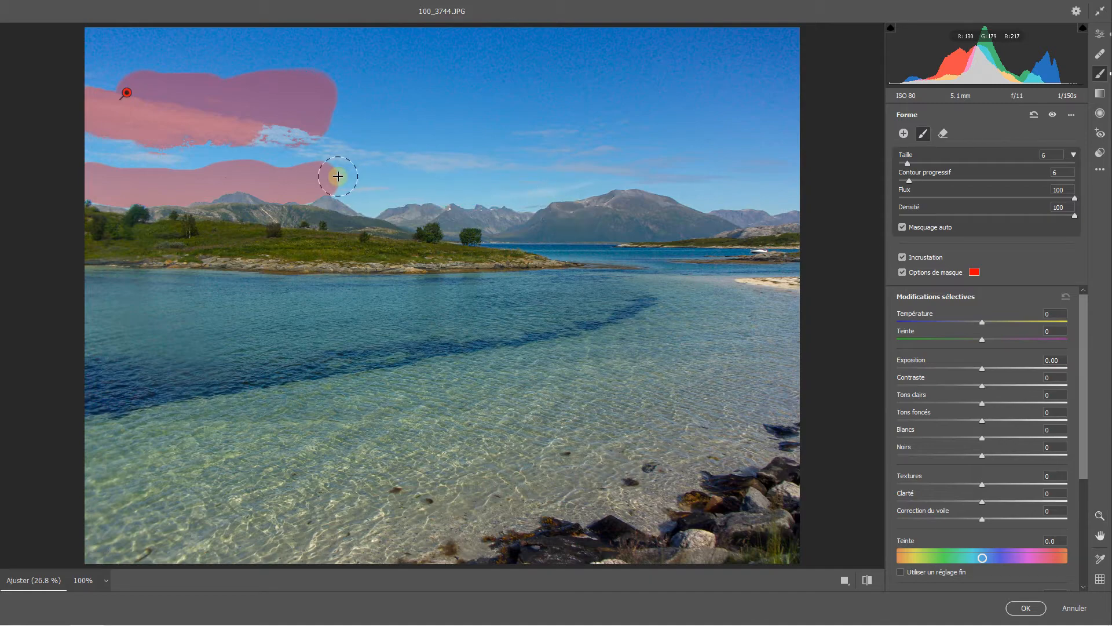
pyautogui.moveTo(359, 194)
pyautogui.mouseDown()
pyautogui.moveTo(424, 184)
pyautogui.moveTo(522, 196)
pyautogui.moveTo(628, 173)
pyautogui.moveTo(739, 193)
pyautogui.mouseUp()
# Disable Masquage auto and extend the sky mask above the mountains to the photo's right edge
pyautogui.click(902, 227)
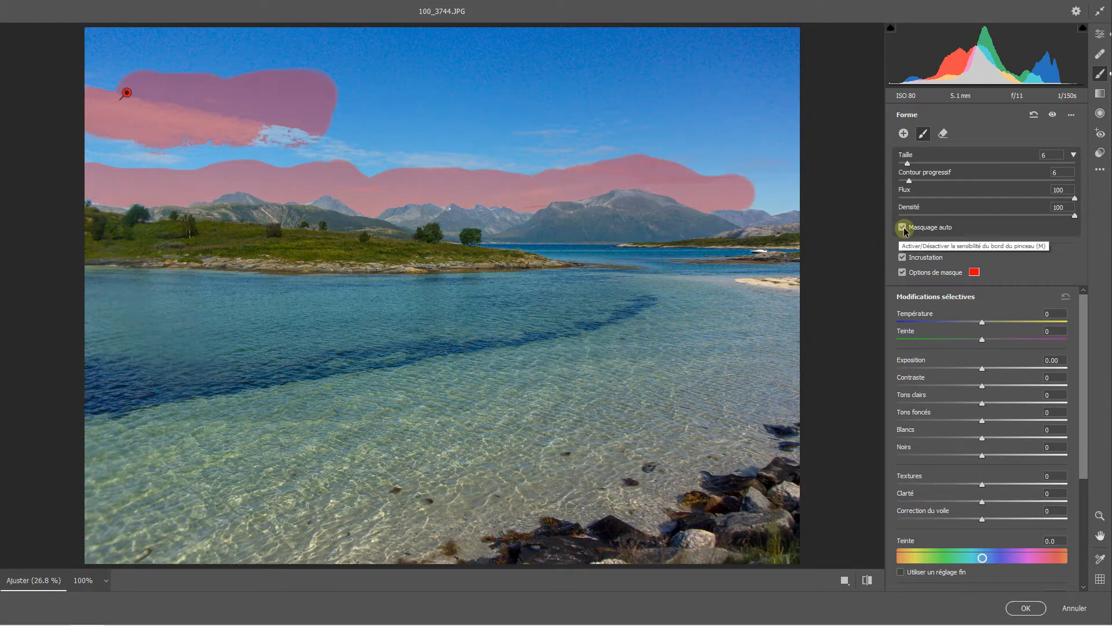
pyautogui.moveTo(740, 188); pyautogui.dragTo(782, 203)
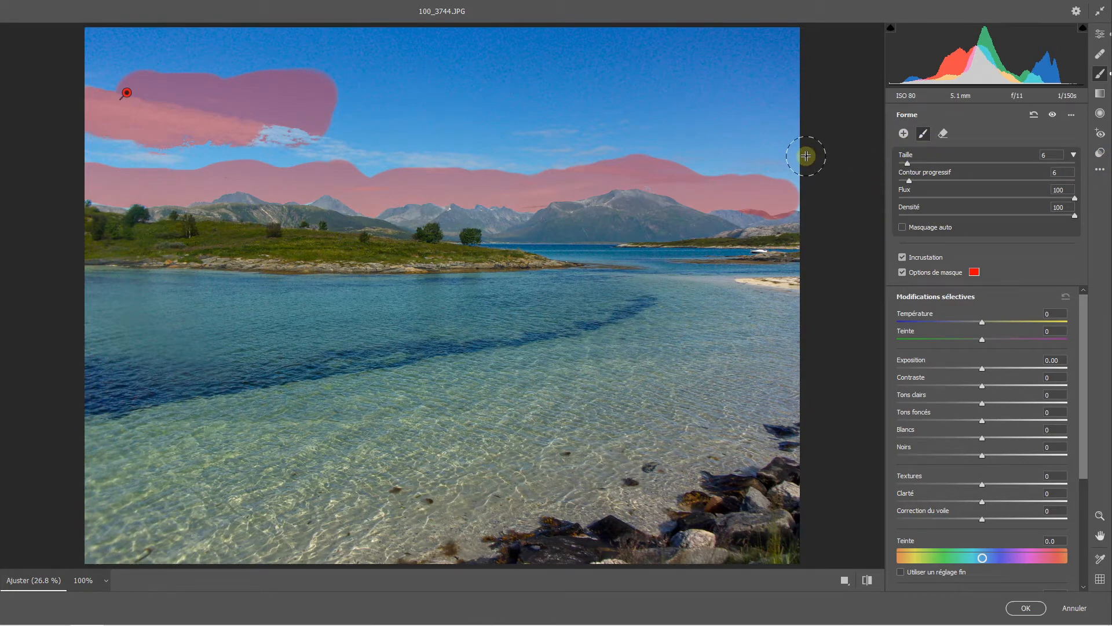
pyautogui.hotkey('ctrl', 'z')
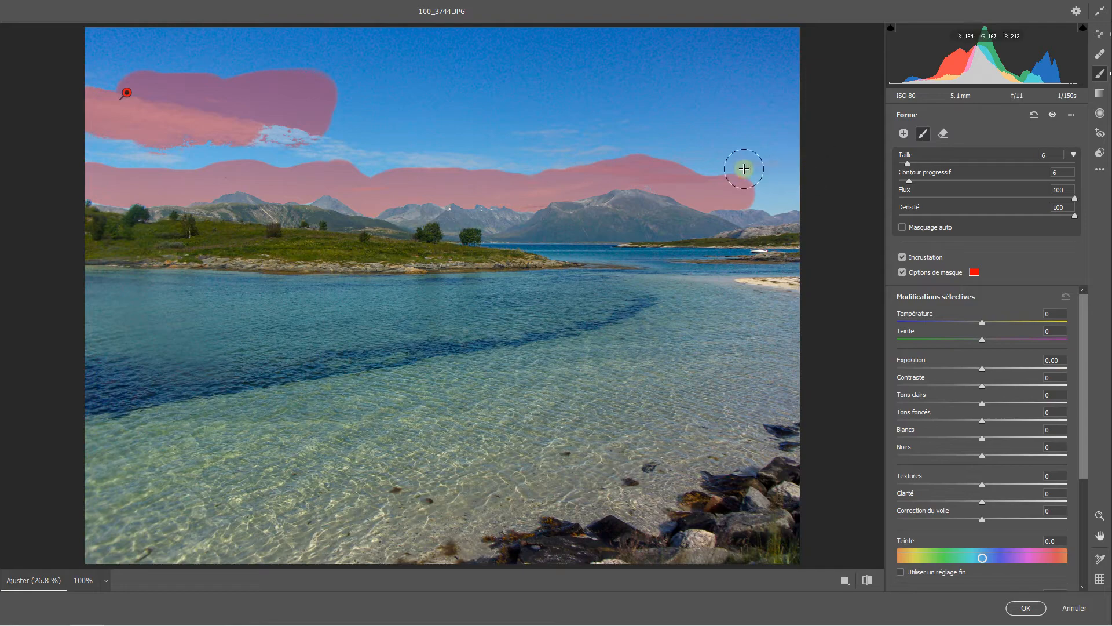
pyautogui.moveTo(732, 186)
pyautogui.mouseDown()
pyautogui.moveTo(792, 190)
pyautogui.moveTo(736, 189)
pyautogui.moveTo(807, 167)
pyautogui.mouseUp()
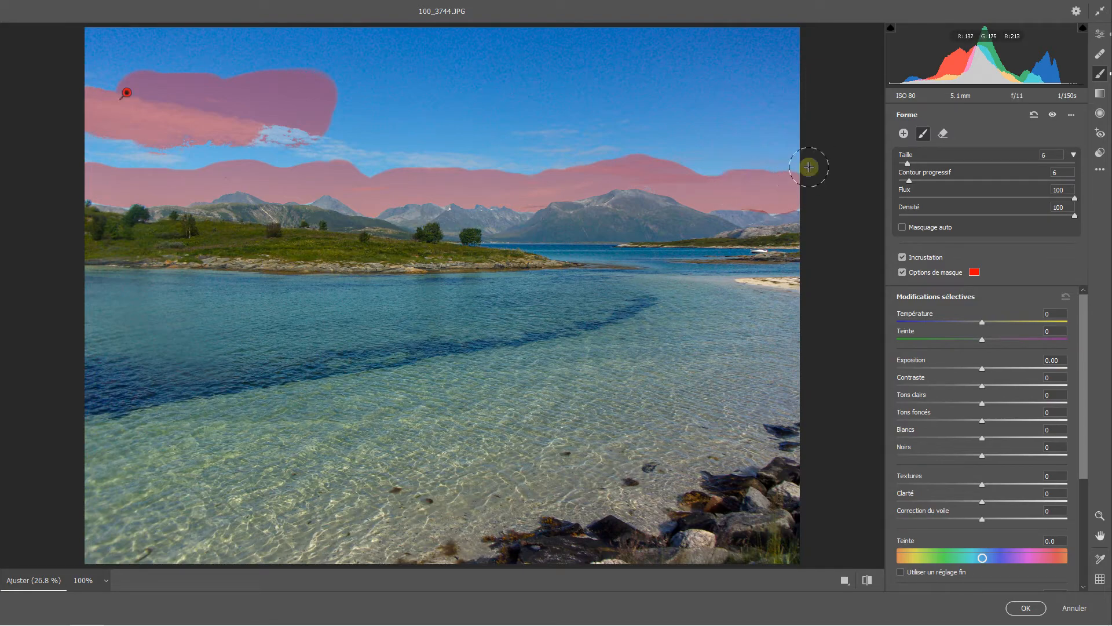
# Undo the last mask stroke and repaint the sky above the mountains to the photo's right edge with Masquage auto enabled
pyautogui.hotkey('ctrl', 'z')
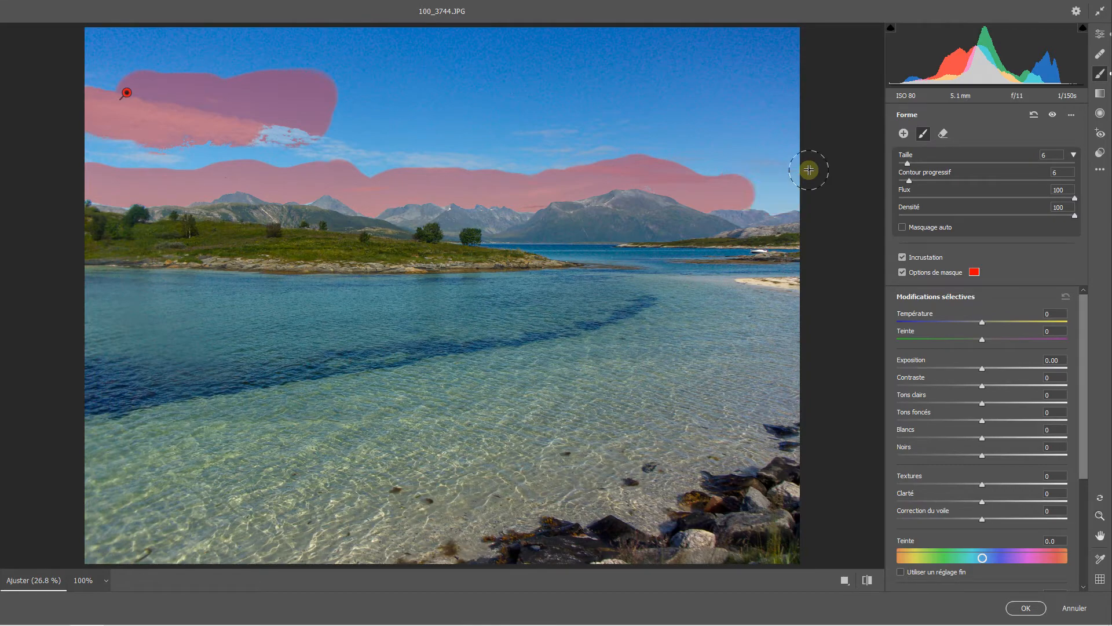
pyautogui.click(902, 227)
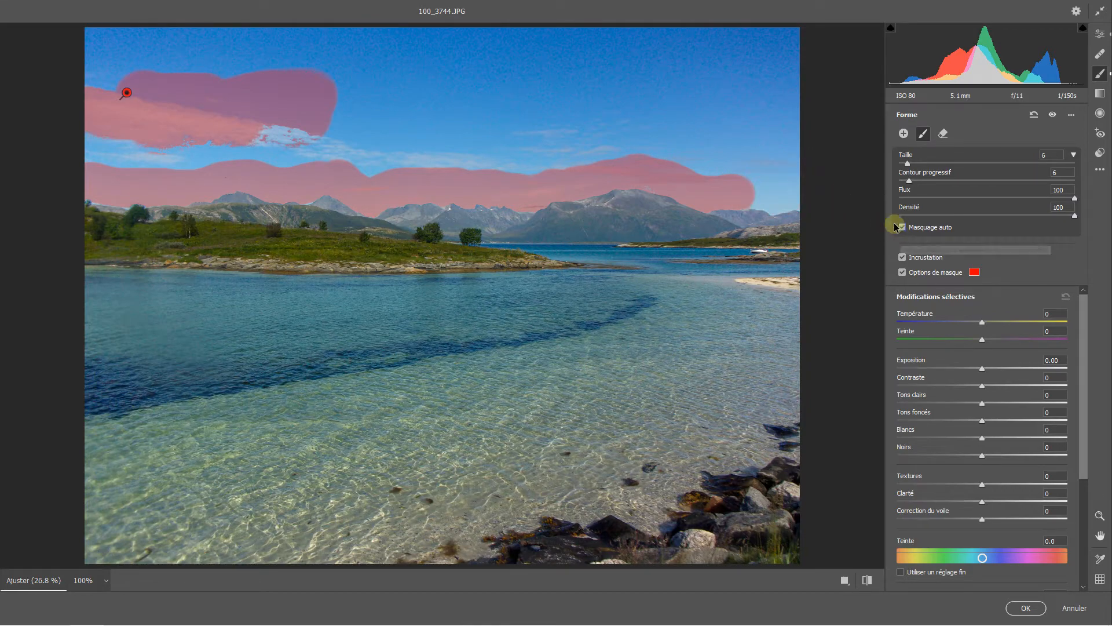
pyautogui.moveTo(735, 189)
pyautogui.mouseDown()
pyautogui.moveTo(792, 191)
pyautogui.moveTo(770, 182)
pyautogui.mouseUp()
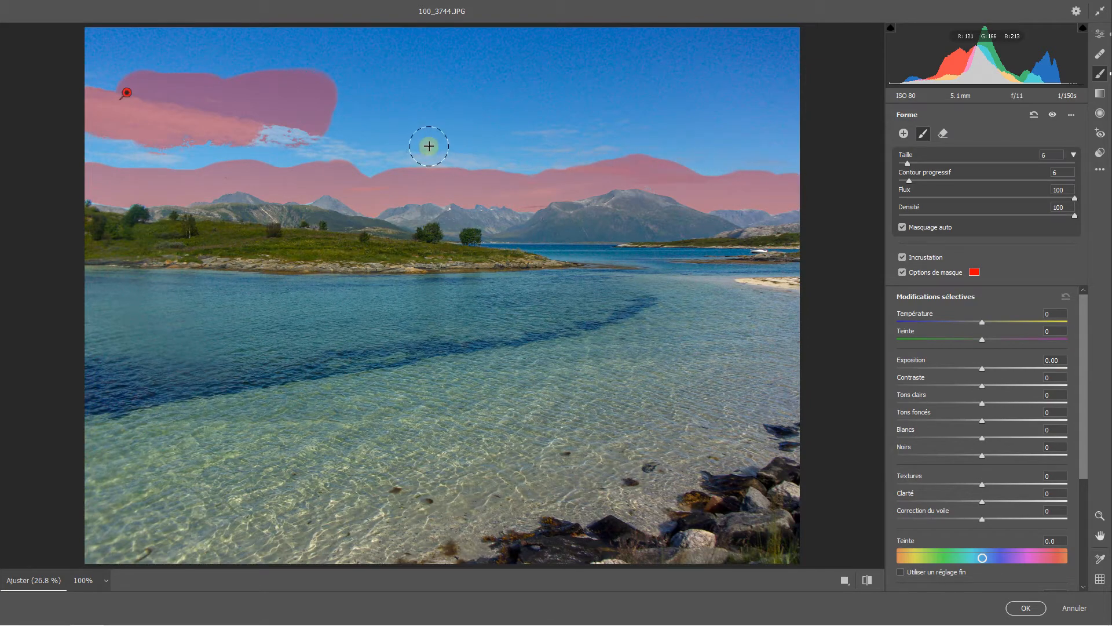
# Disable Masquage auto and paint the mask over the rest of the sky, enlarging the brush Taille to 16 for the upper area and gaps
pyautogui.click(902, 227)
pyautogui.moveTo(89, 149); pyautogui.dragTo(672, 150)
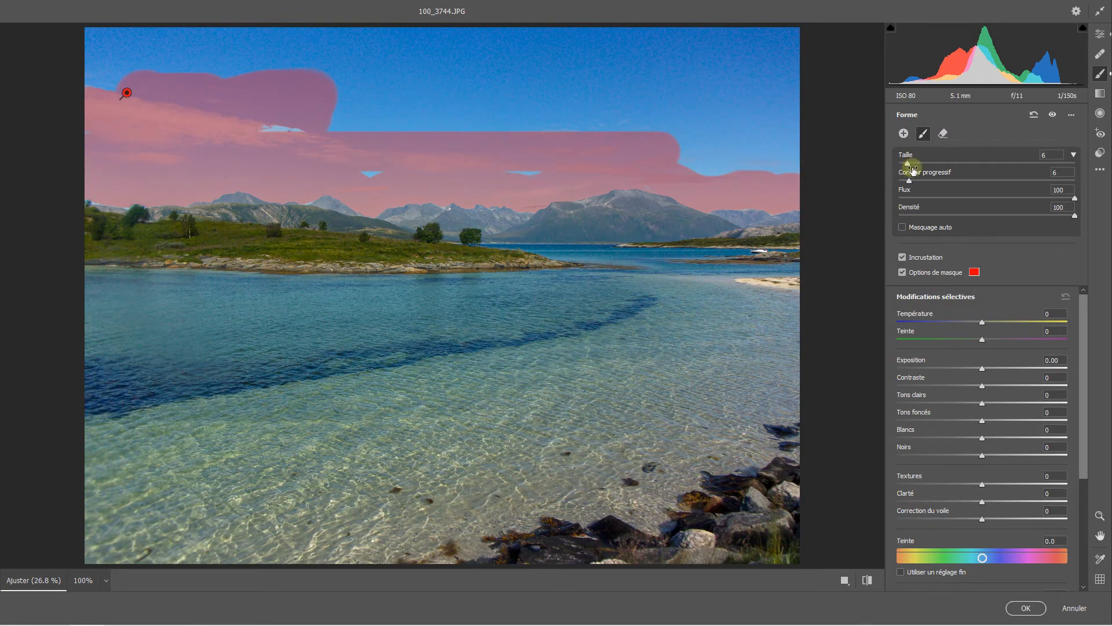
pyautogui.click(924, 163)
pyautogui.moveTo(575, 110)
pyautogui.mouseDown()
pyautogui.moveTo(784, 54)
pyautogui.moveTo(771, 75)
pyautogui.mouseUp()
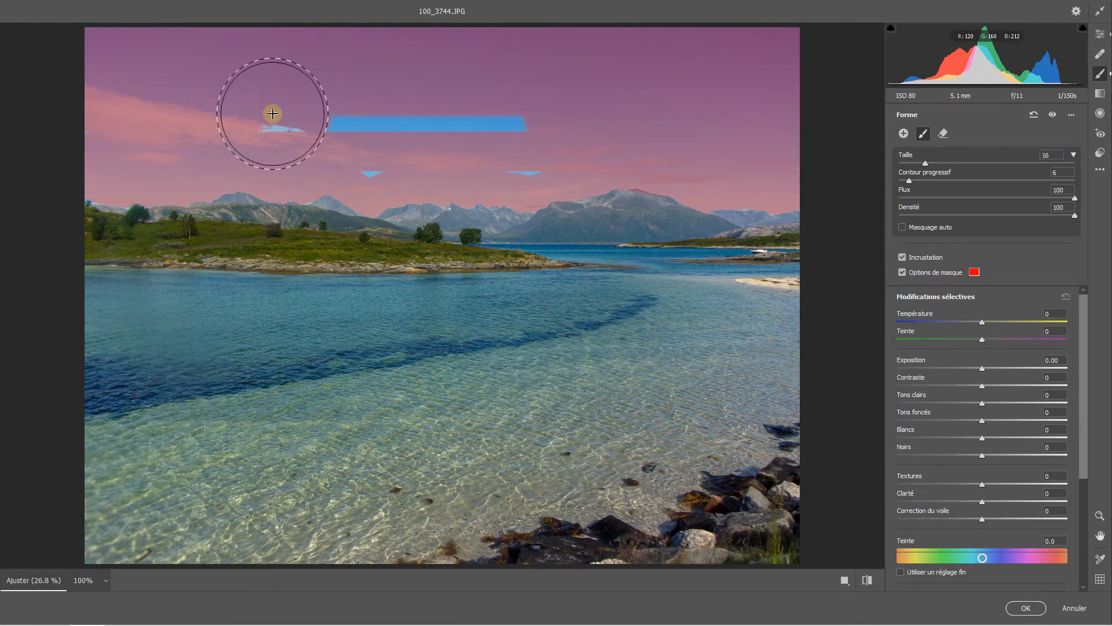
pyautogui.moveTo(280, 112); pyautogui.dragTo(531, 137)
pyautogui.moveTo(395, 138)
pyautogui.mouseDown()
pyautogui.moveTo(330, 137)
pyautogui.moveTo(223, 105)
pyautogui.moveTo(302, 156)
pyautogui.moveTo(308, 129)
pyautogui.mouseUp()
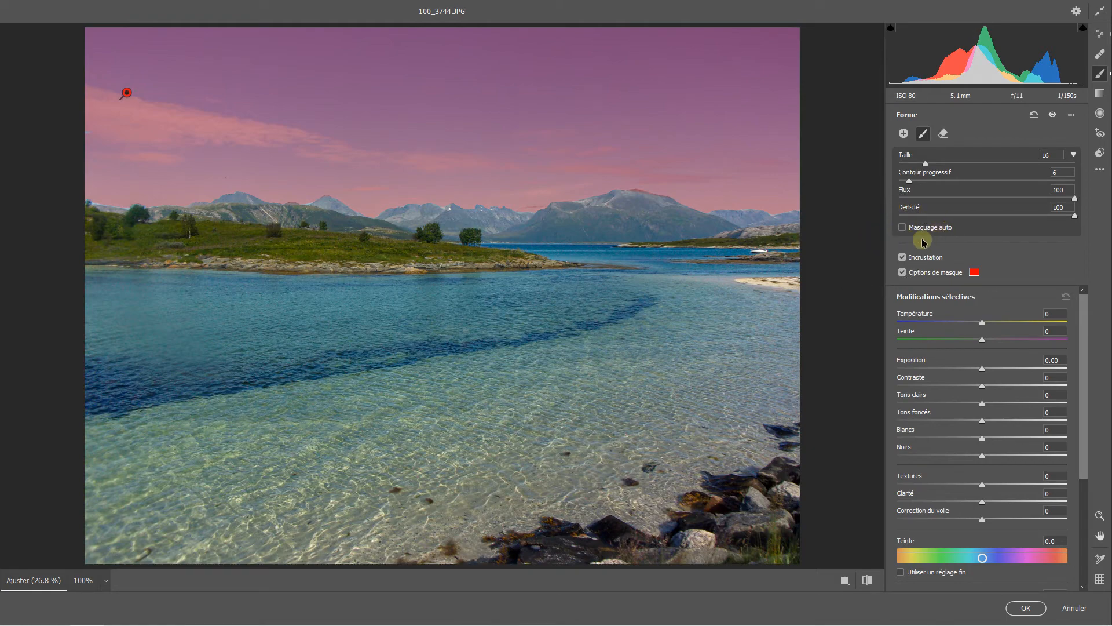
# Hide the mask overlay and tint the masked sky a pale blue with Teinte 224 and a low colour saturation
pyautogui.click(909, 277)
pyautogui.moveTo(1085, 312); pyautogui.dragTo(1086, 419)
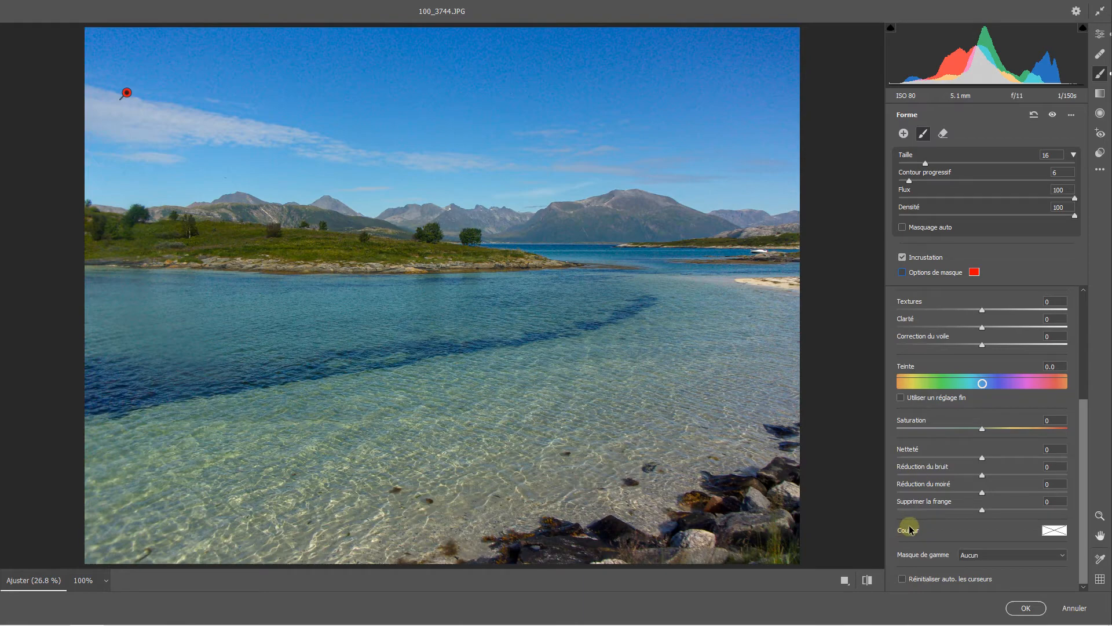
pyautogui.click(1054, 531)
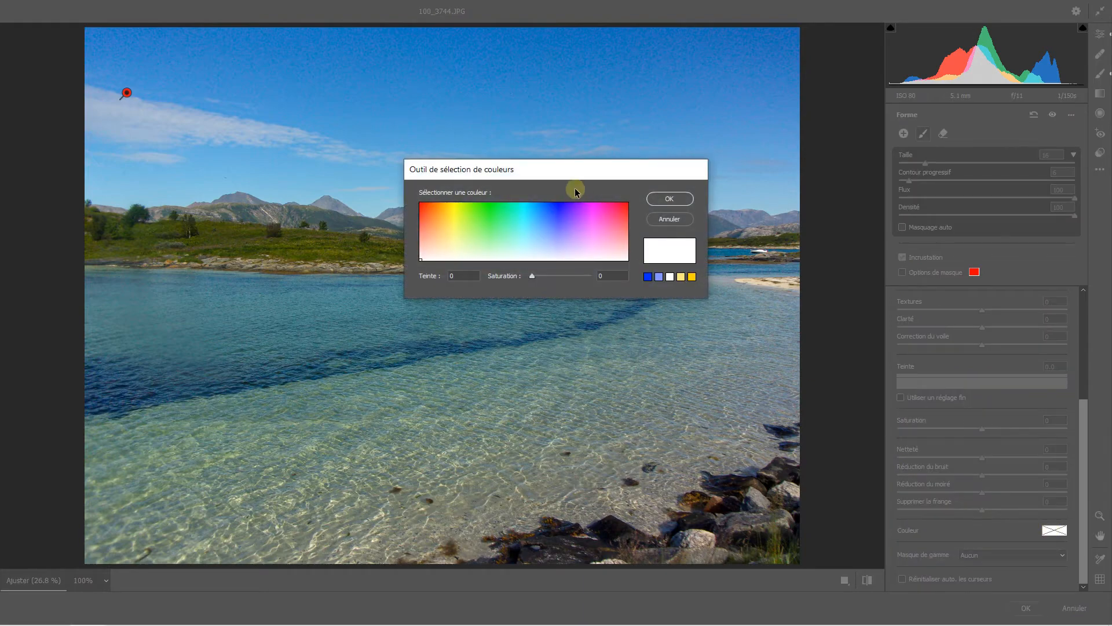
pyautogui.moveTo(558, 171); pyautogui.dragTo(819, 190)
pyautogui.moveTo(818, 238)
pyautogui.mouseDown()
pyautogui.moveTo(814, 209)
pyautogui.moveTo(789, 186)
pyautogui.moveTo(782, 195)
pyautogui.moveTo(816, 190)
pyautogui.moveTo(790, 189)
pyautogui.moveTo(806, 191)
pyautogui.moveTo(819, 212)
pyautogui.moveTo(822, 204)
pyautogui.mouseUp()
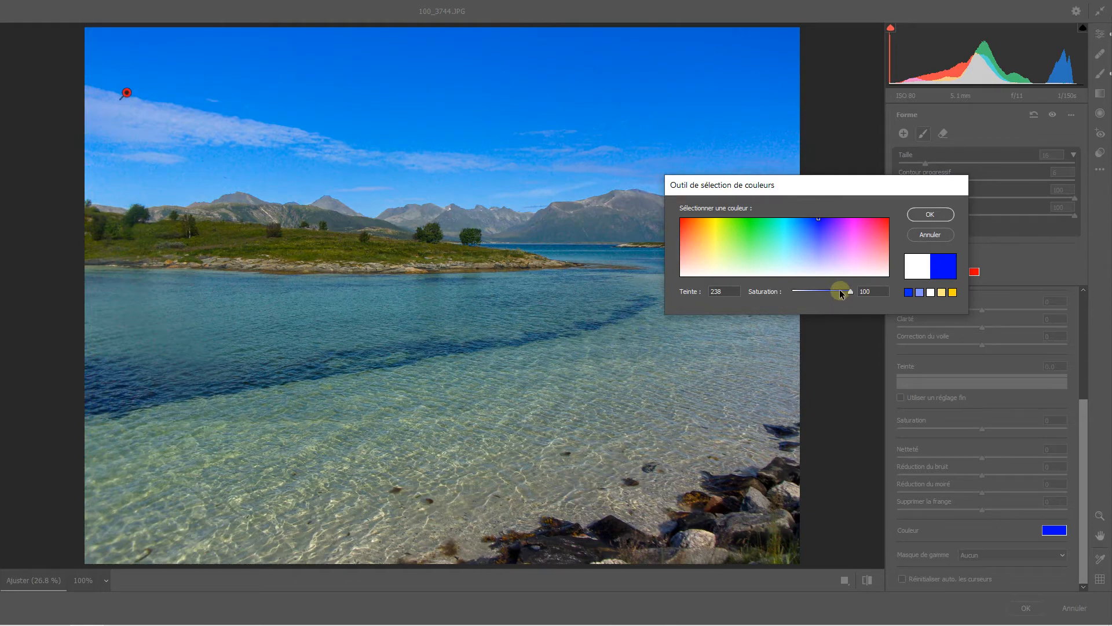
pyautogui.moveTo(817, 221); pyautogui.dragTo(811, 212)
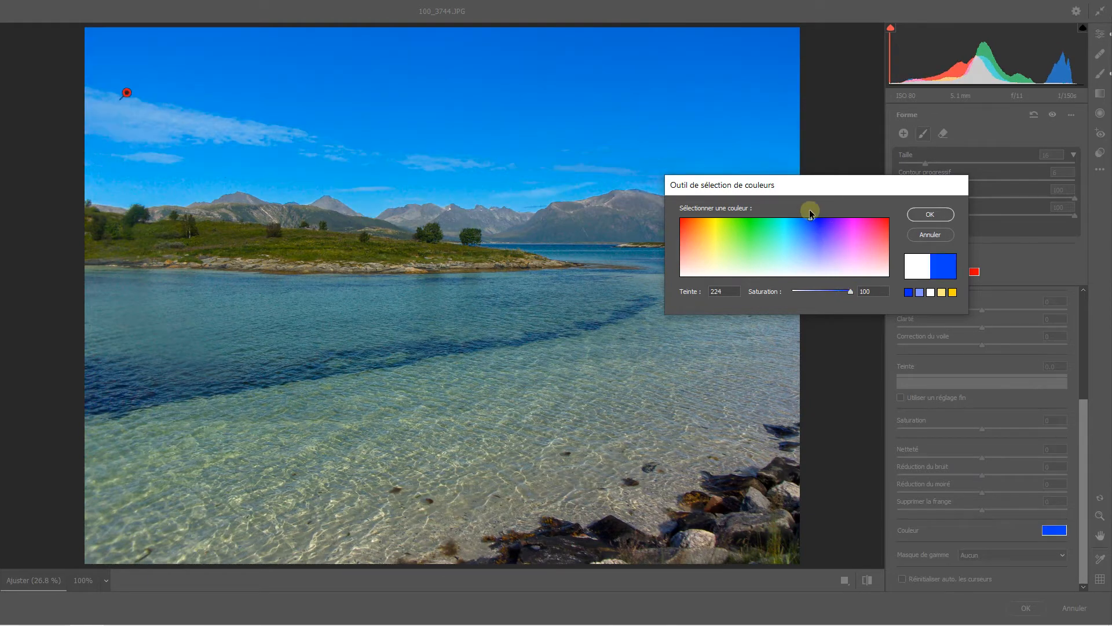
pyautogui.moveTo(850, 290); pyautogui.dragTo(807, 292)
pyautogui.click(929, 214)
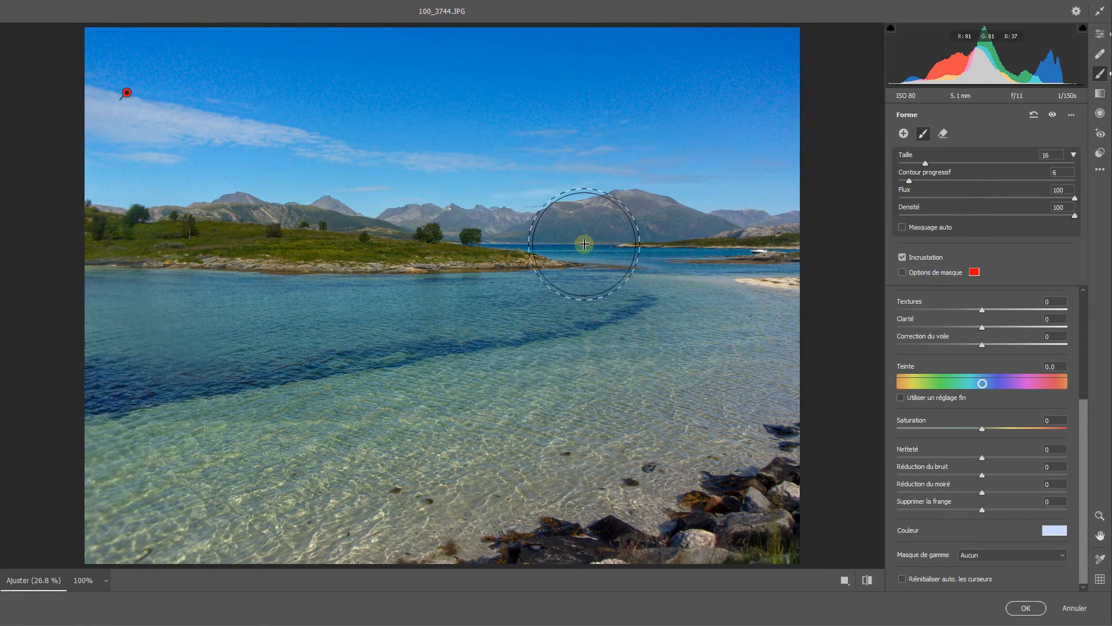
# Compare the retouched photo with the original using the default-settings toggle and the side-by-side Avant/Après view, with the basic adjustments shown
pyautogui.click(867, 579)
pyautogui.click(867, 580)
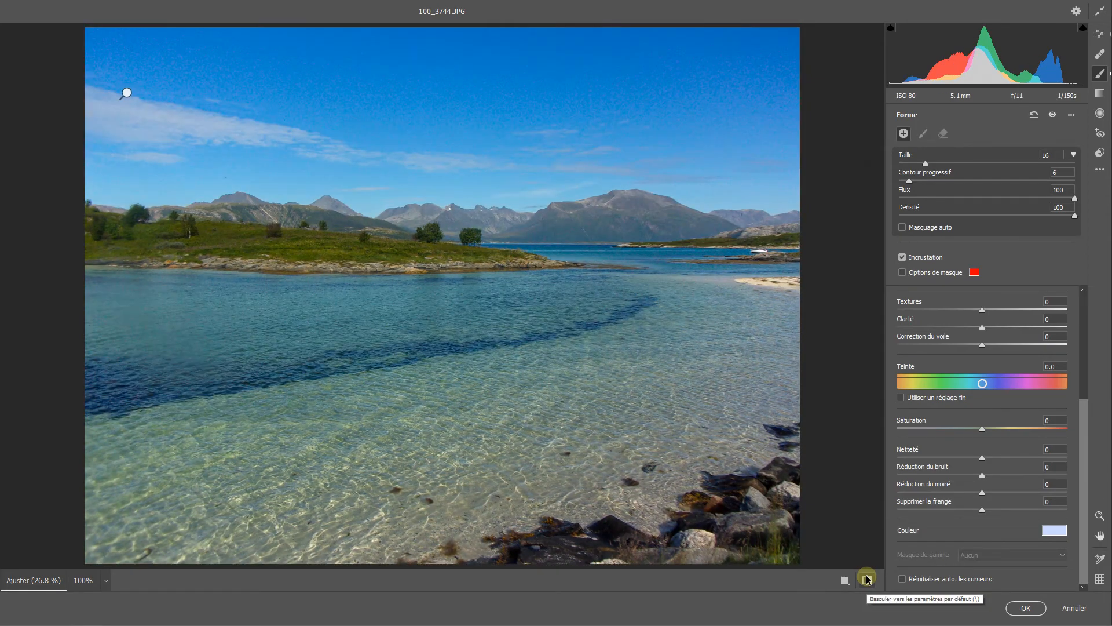
pyautogui.click(867, 580)
pyautogui.click(867, 580)
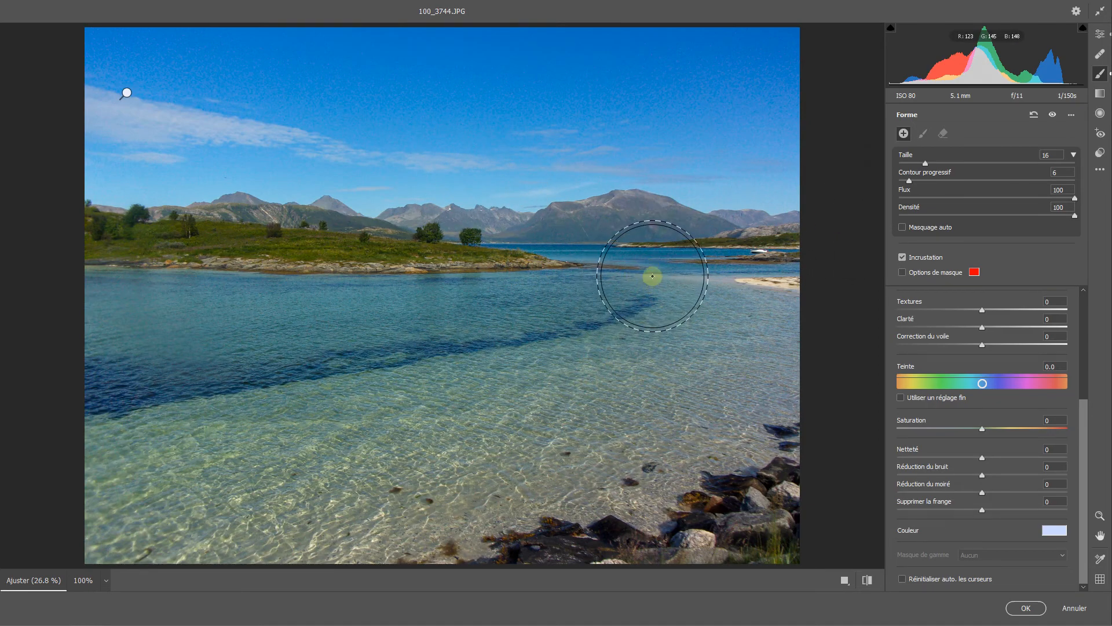
pyautogui.click(1100, 34)
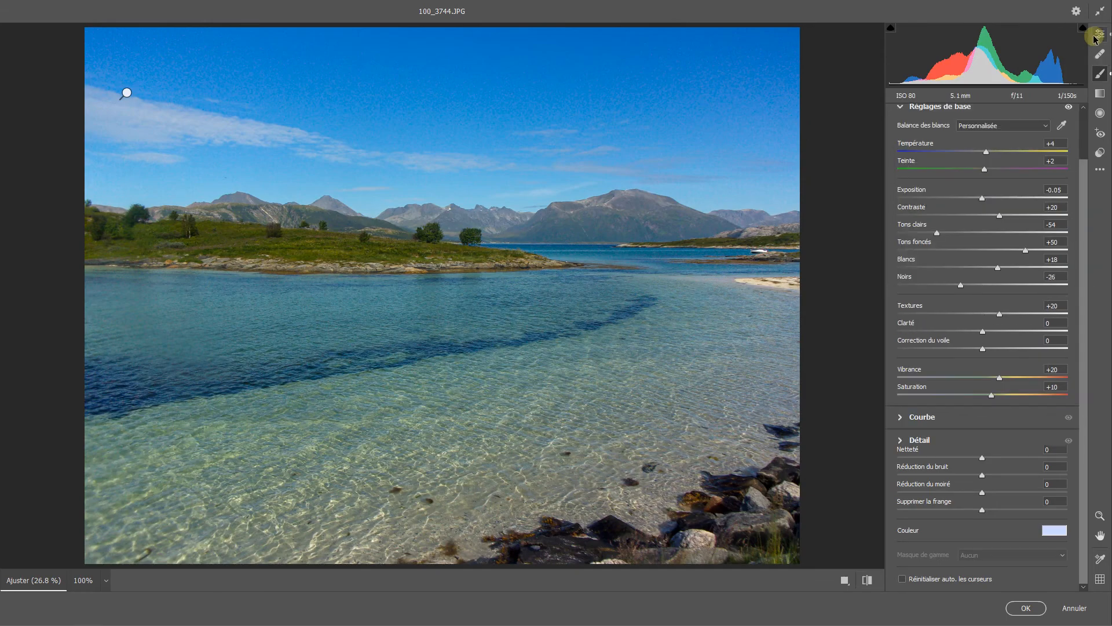
pyautogui.click(843, 580)
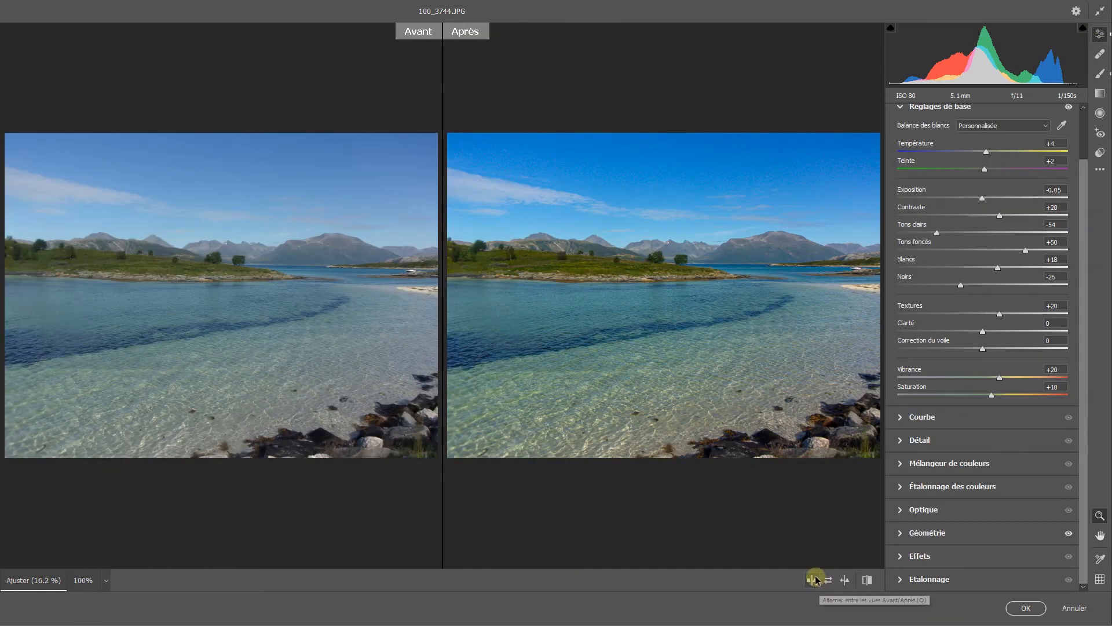
pyautogui.click(812, 580)
pyautogui.click(867, 580)
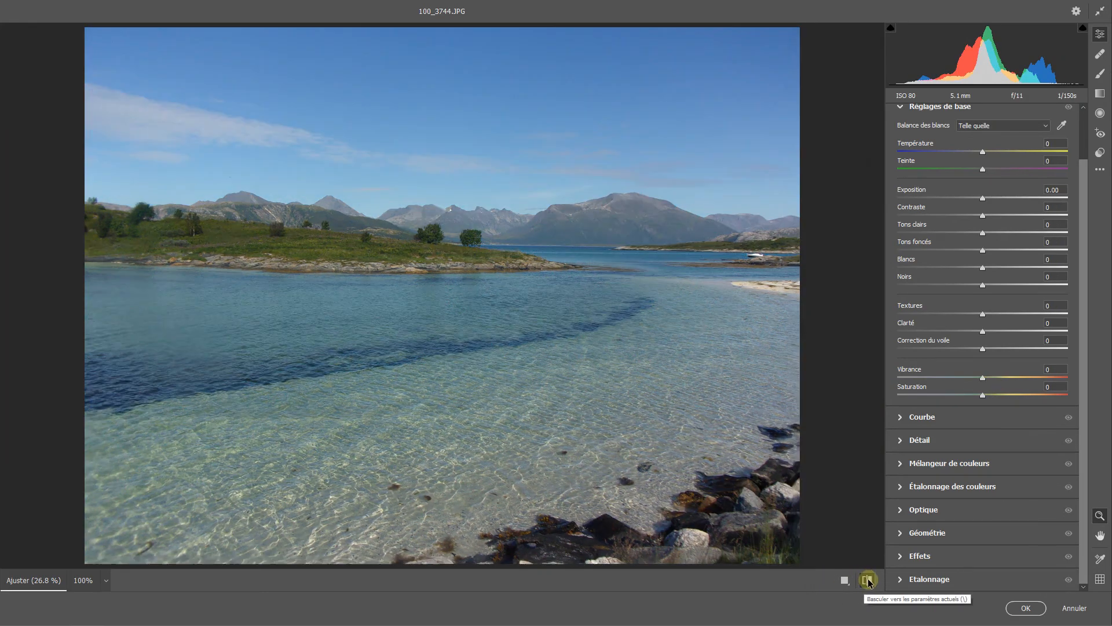
pyautogui.click(867, 580)
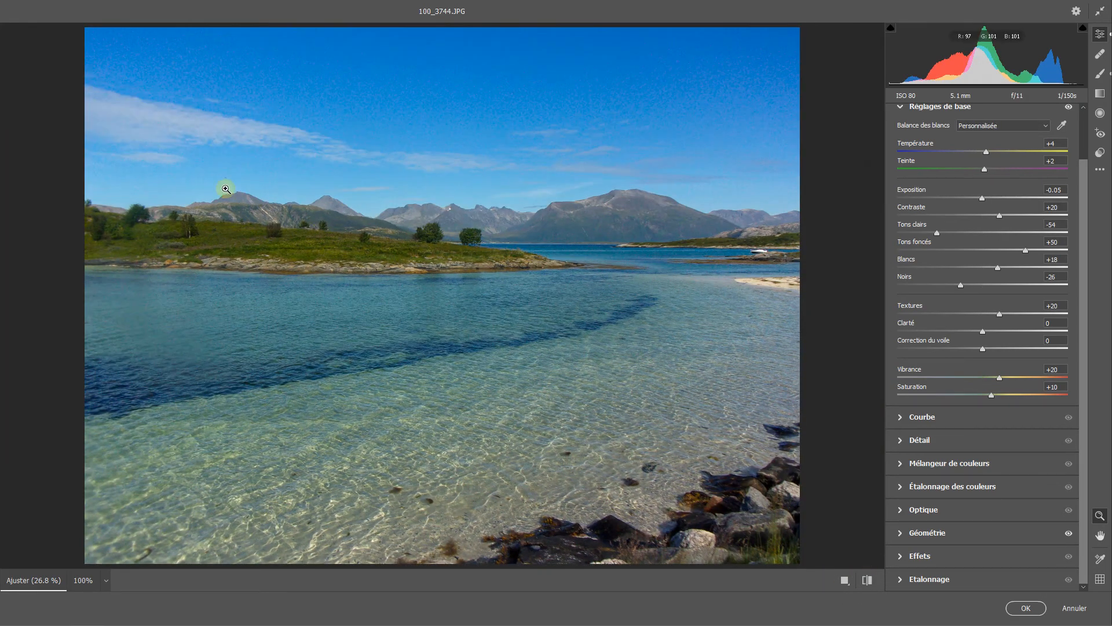